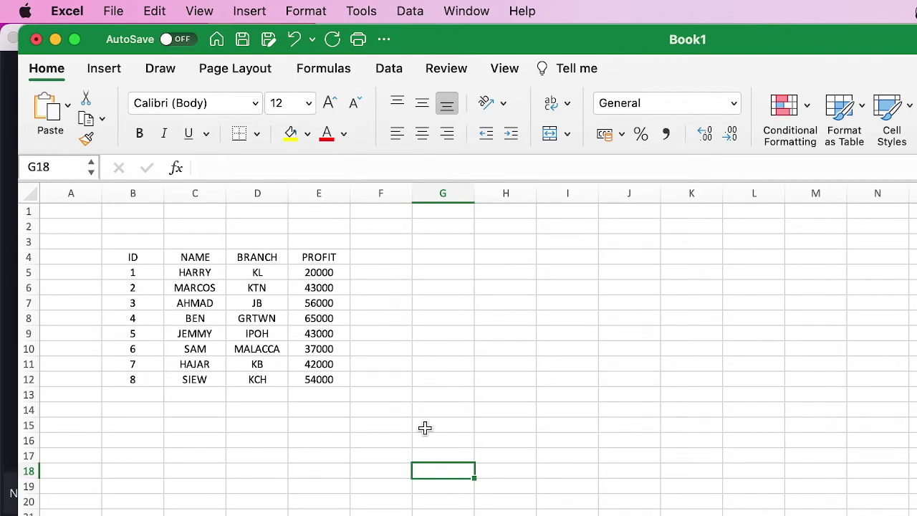
Step: Enter the title VLOOKUP in cell D2 above the ID, name, branch and profit table
click(248, 227)
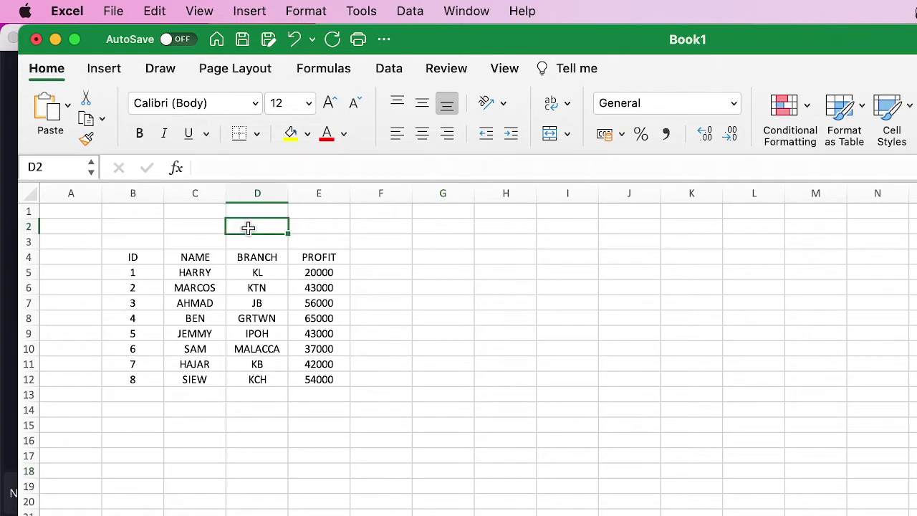
text(VLOOKUP)
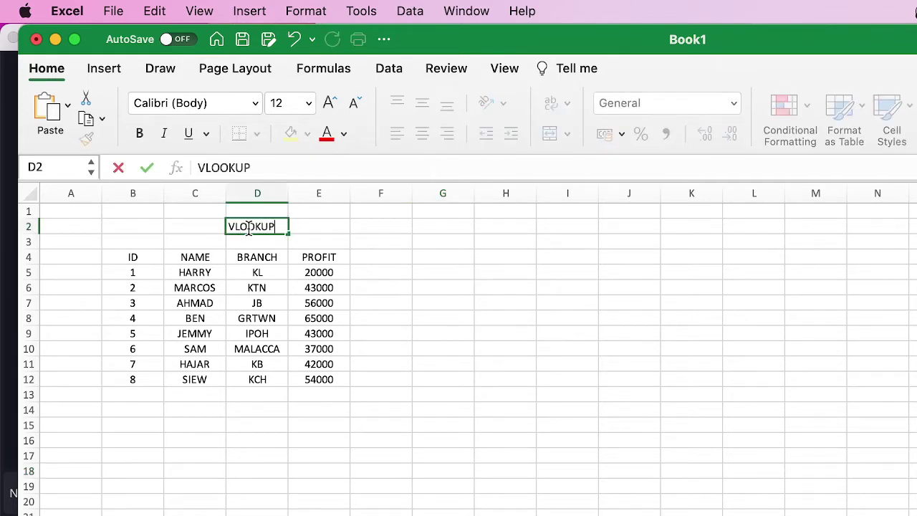
click(451, 334)
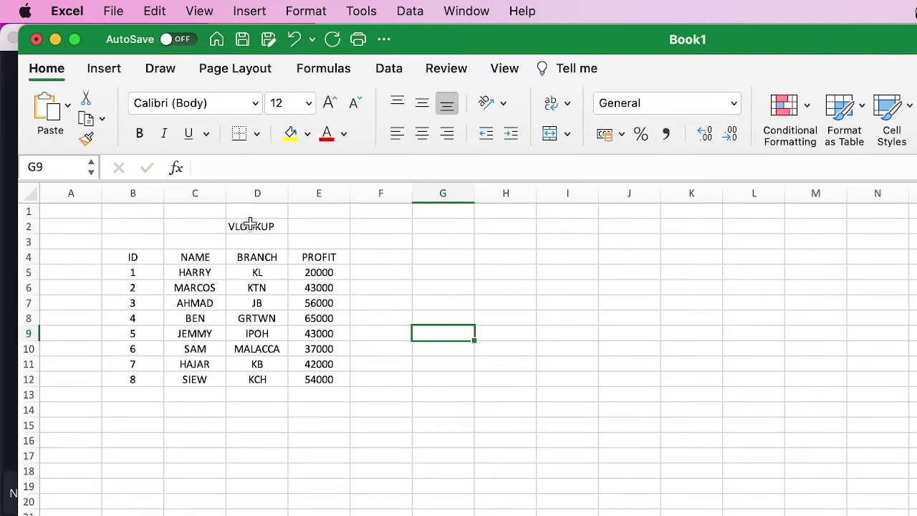
Step: Add the labels ID in cell G6 and BRANCH in cell G7 for the lookup area
click(460, 286)
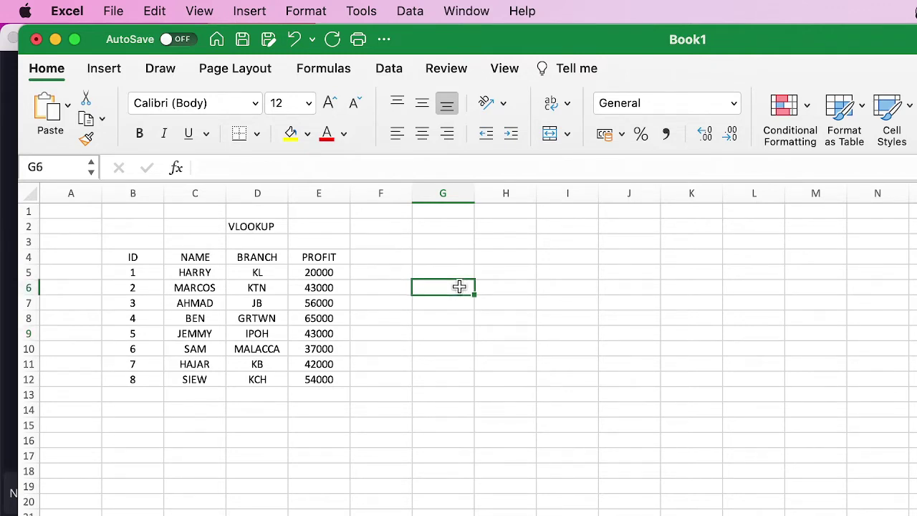
text(ID)
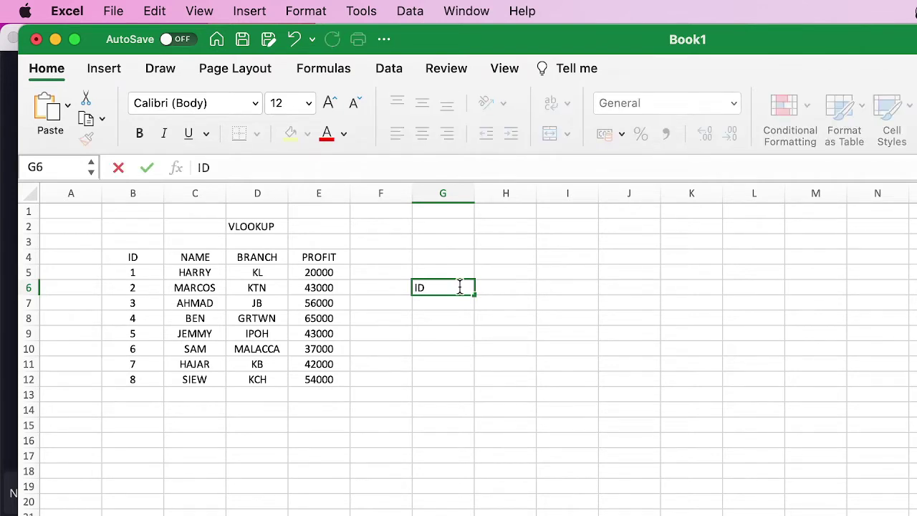
key(Return)
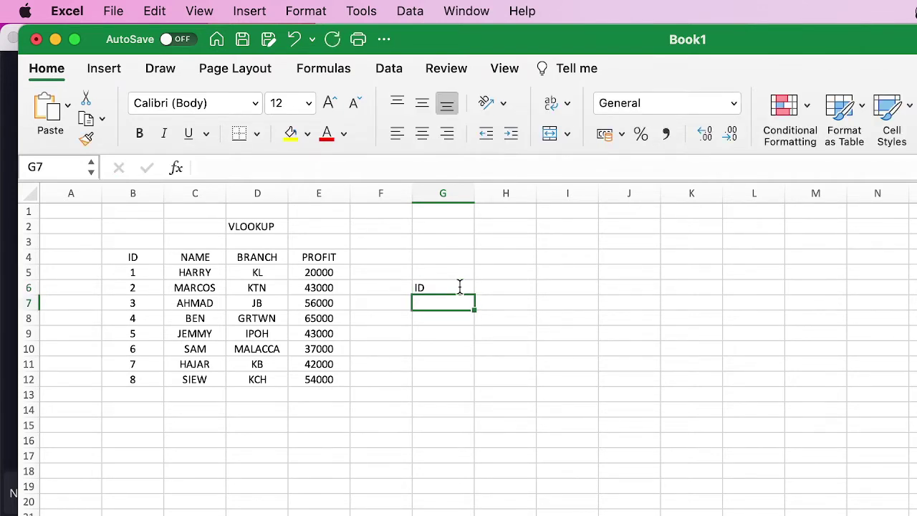
text(BRANCH)
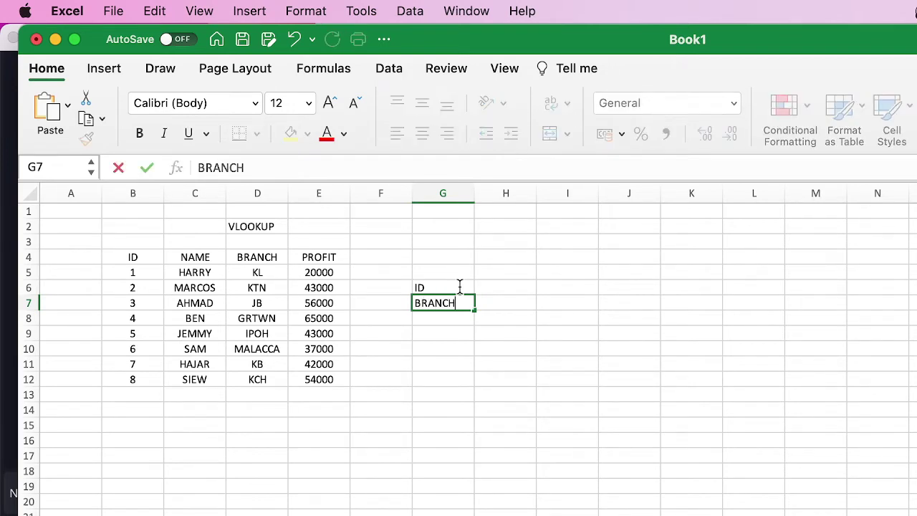
key(Tab)
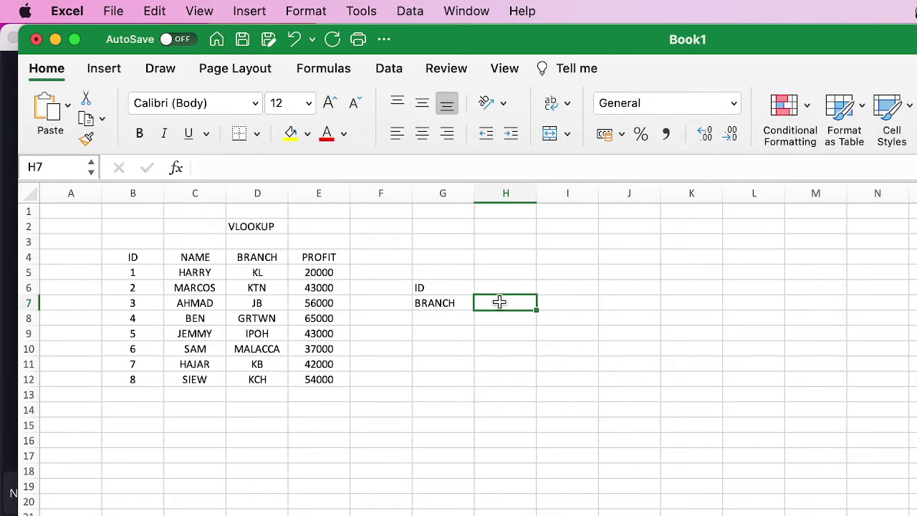
Step: Enter the formula =VLOOKUP(H6,B4:E12,3,FALSE) in cell H7 to return the branch for the ID
text(=)
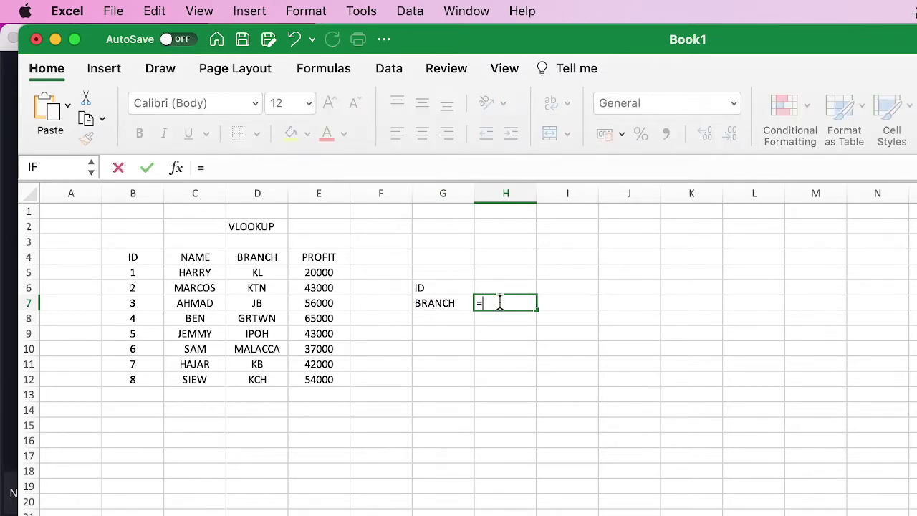
text(VLOOKUP)
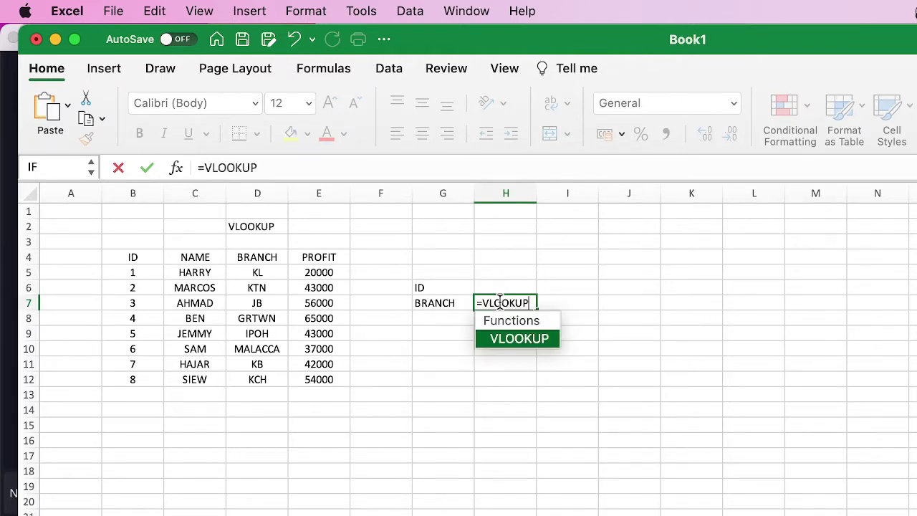
text(()
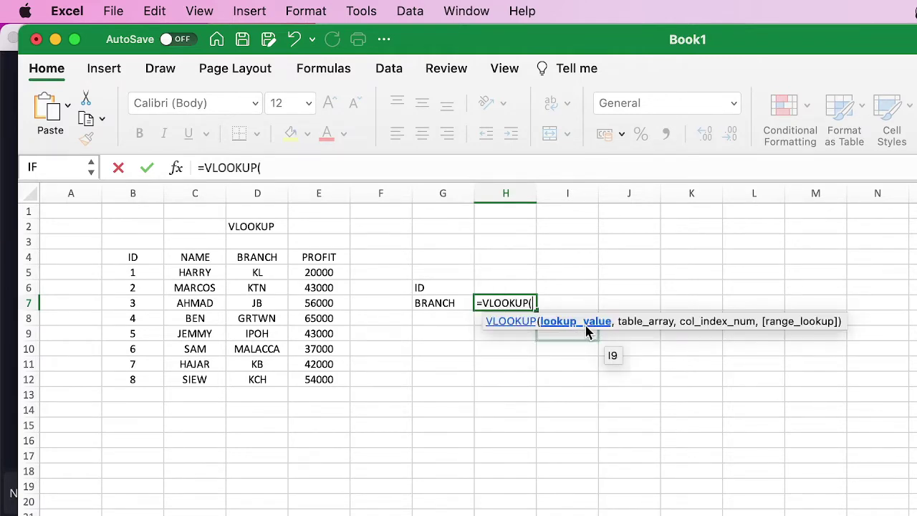
click(509, 288)
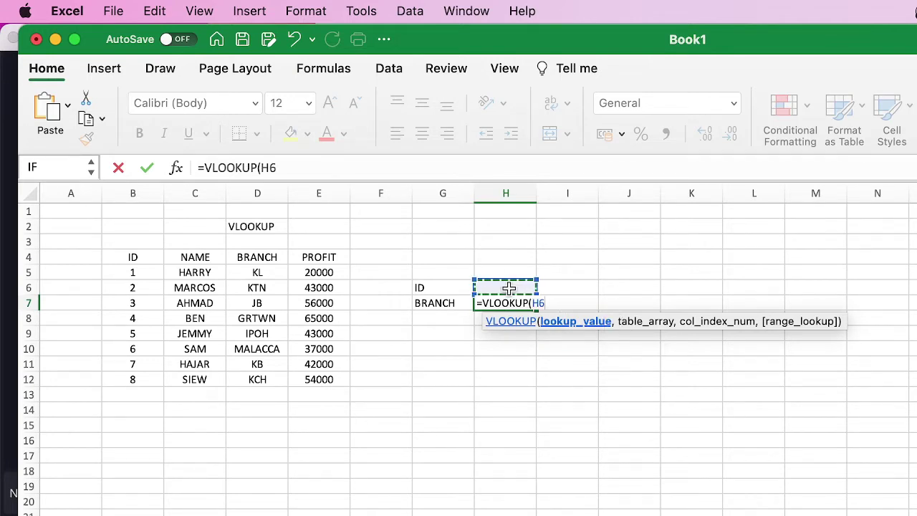
text(,)
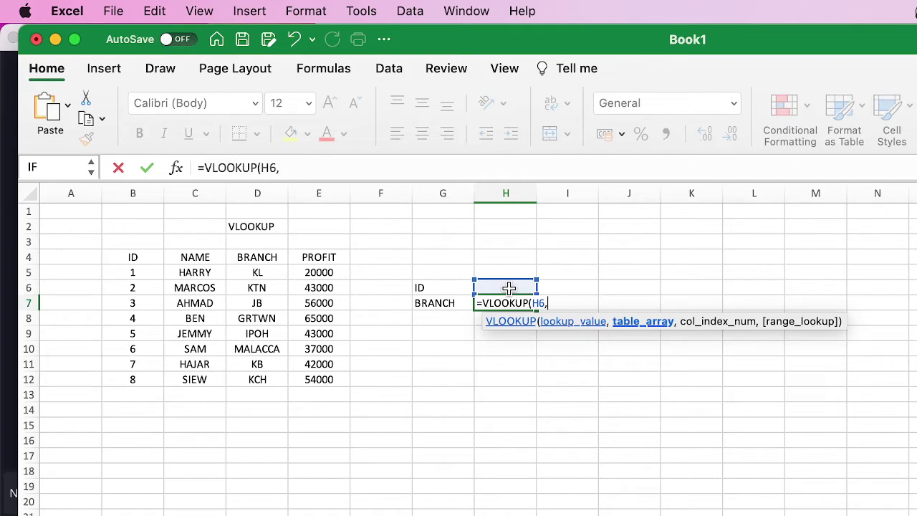
drag(114, 256, 309, 379)
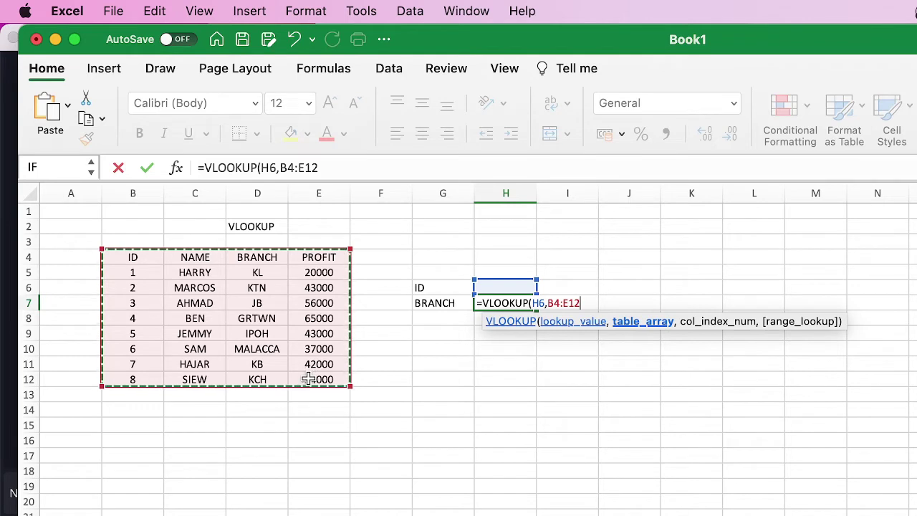
text(,)
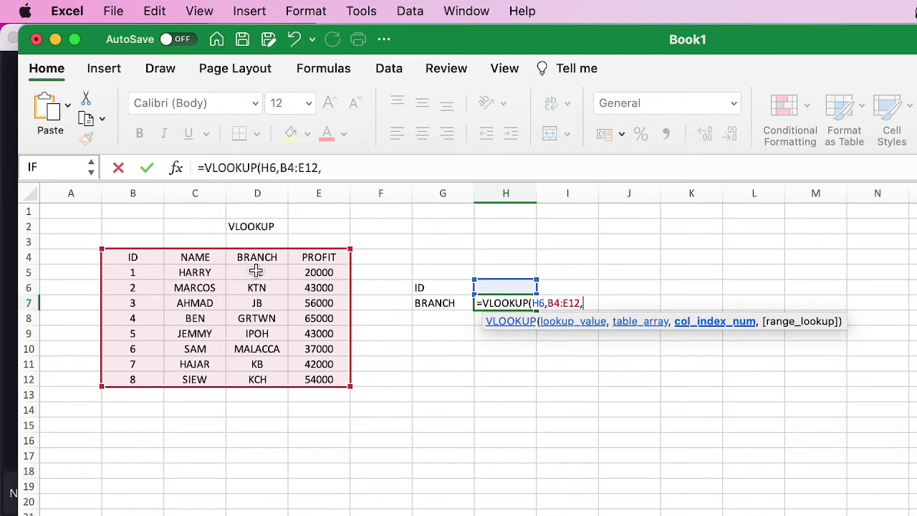
text(3,FAS)
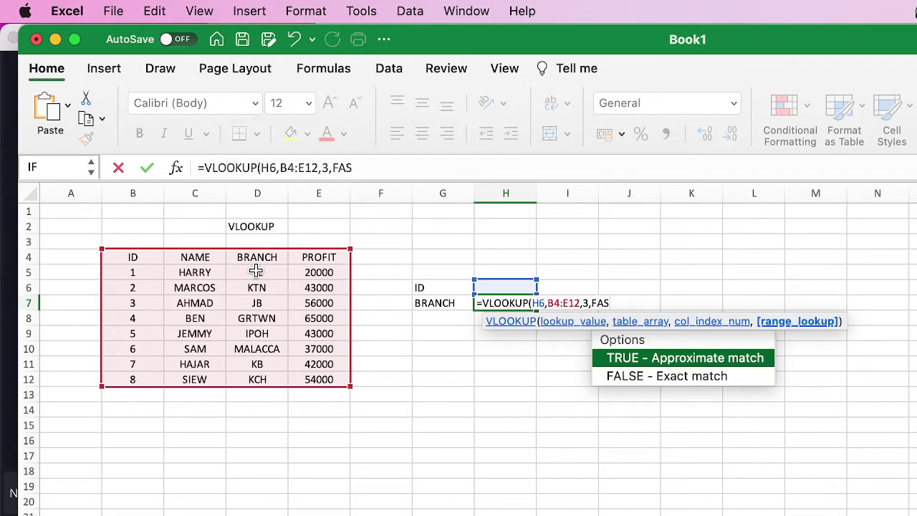
key(BackSpace)
text(LSE))
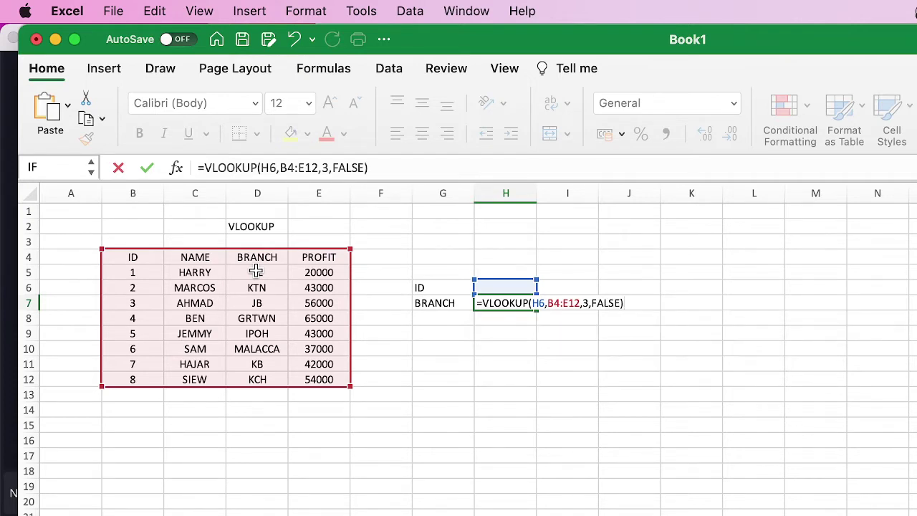
key(Return)
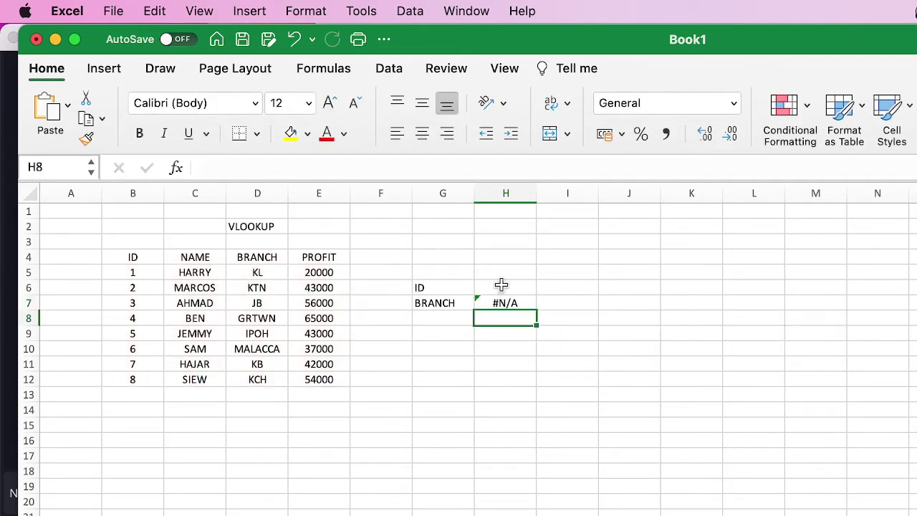
Step: Widen column H to about 14.67 and enter 4 as the lookup ID in cell H6
drag(536, 193, 564, 193)
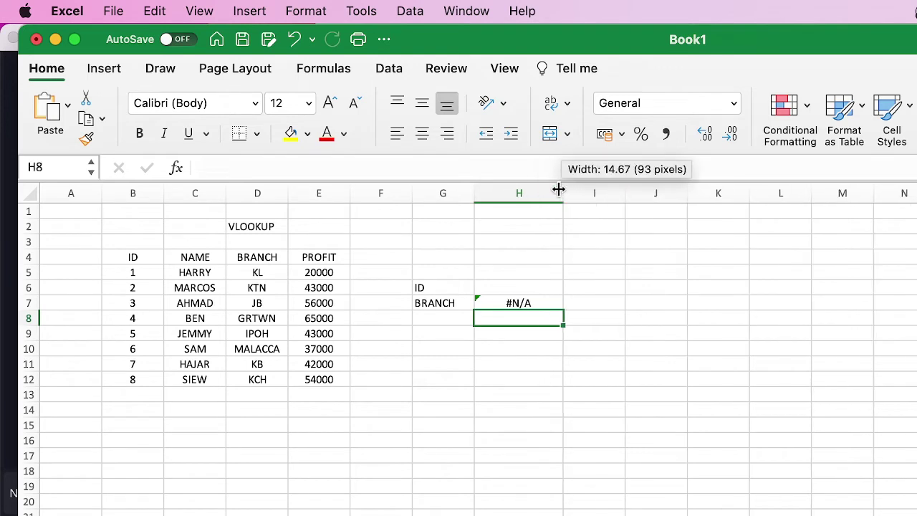
click(530, 286)
text(4)
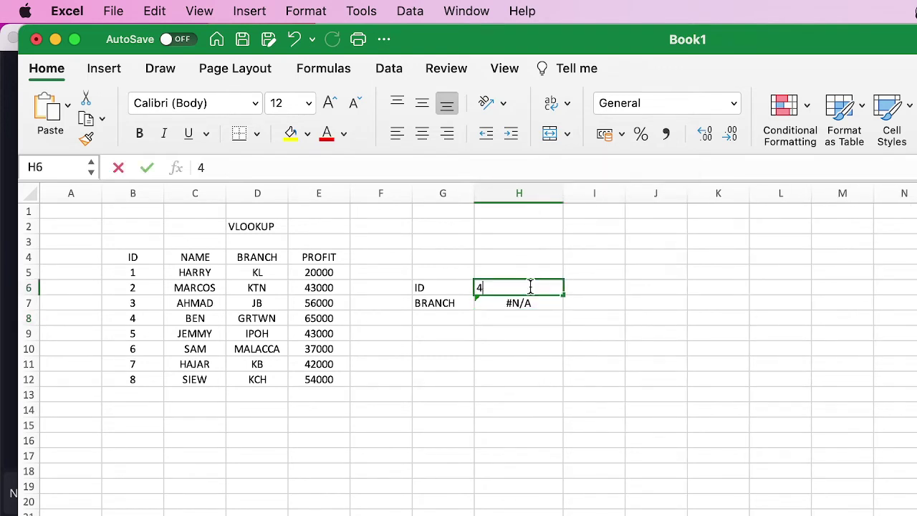
key(Return)
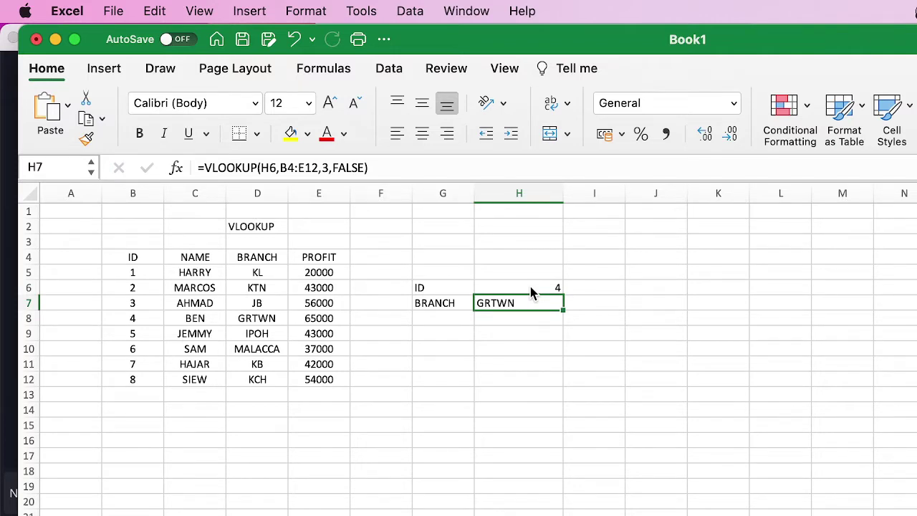
Step: Replace the lookup ID in cell H6 with 2 to test the branch formula
click(531, 290)
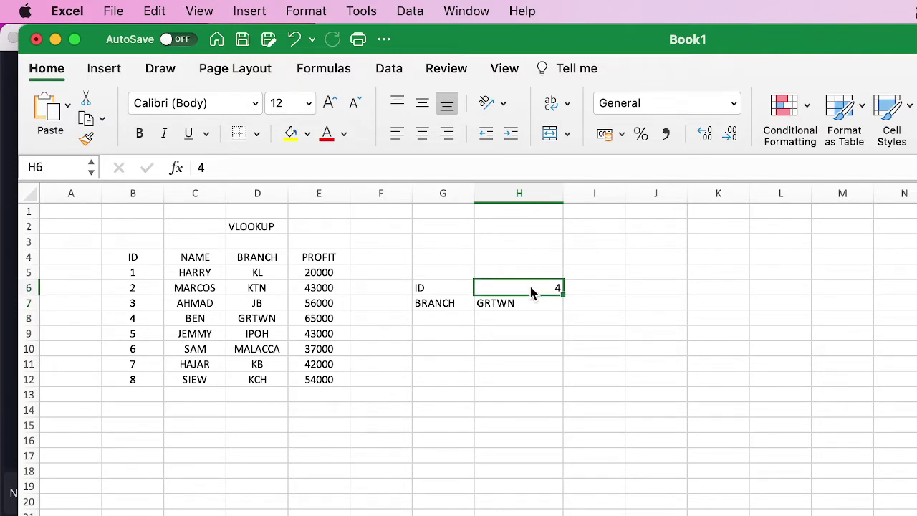
key(Delete)
text(2)
key(Return)
Step: Replace the lookup ID in cell H6 with 6 to test the branch formula again
click(531, 289)
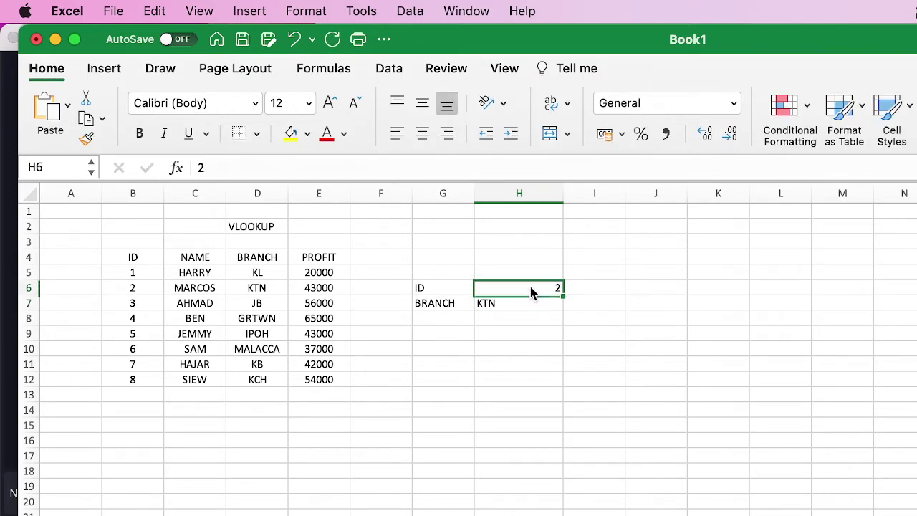
key(Delete)
text(6)
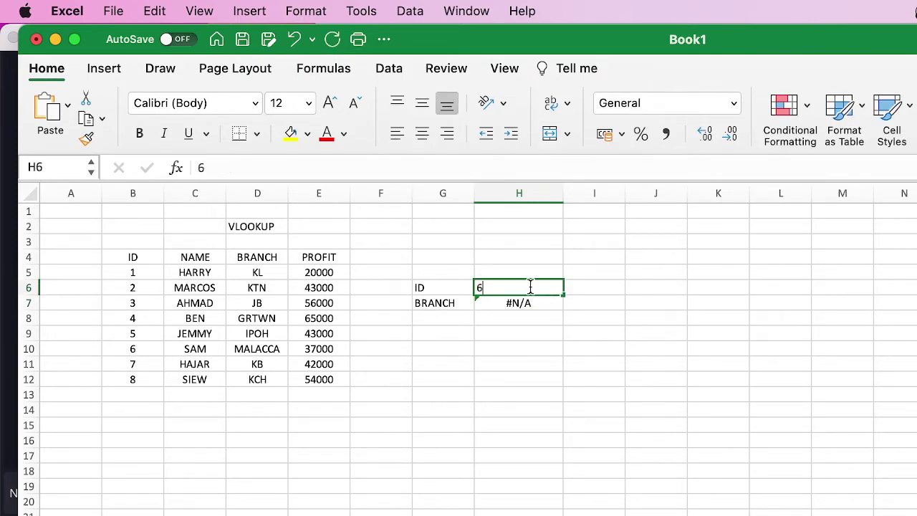
key(Return)
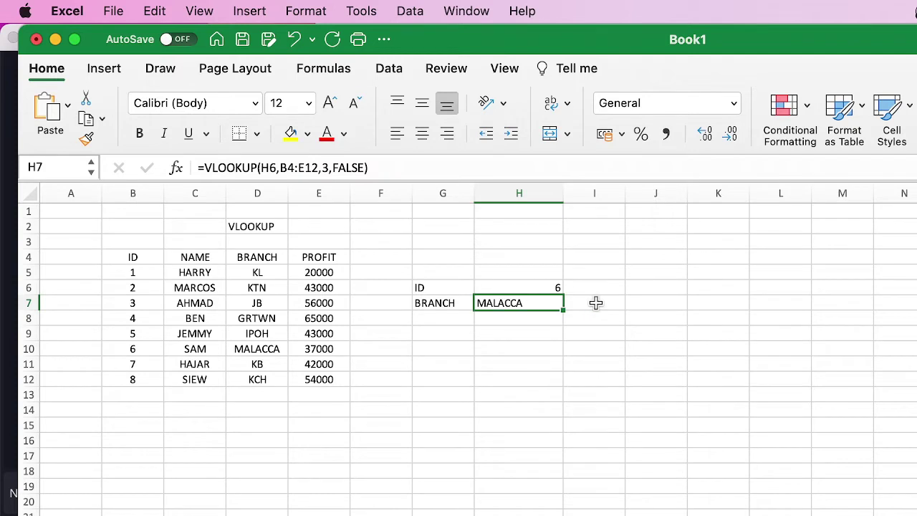
Step: Enter the title HLOOKUP in cell J3 for the second example
click(663, 242)
text(H)
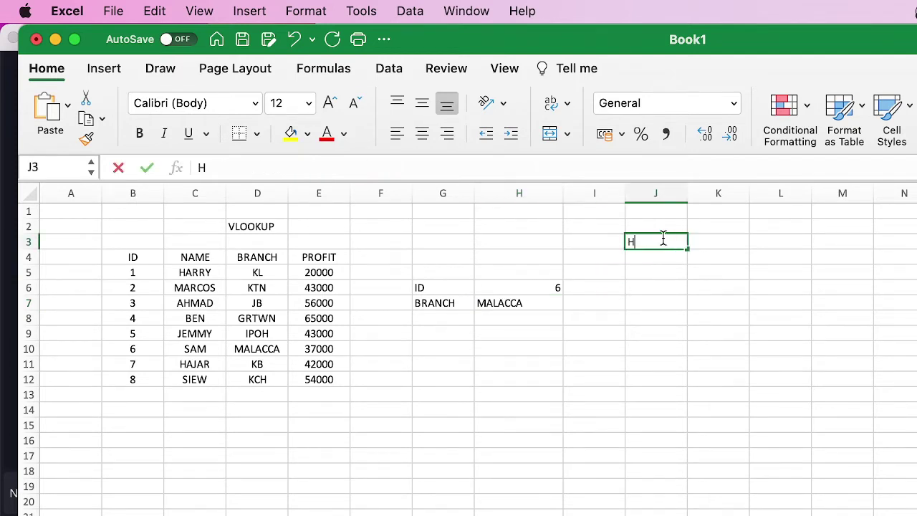
text(LOOKUP)
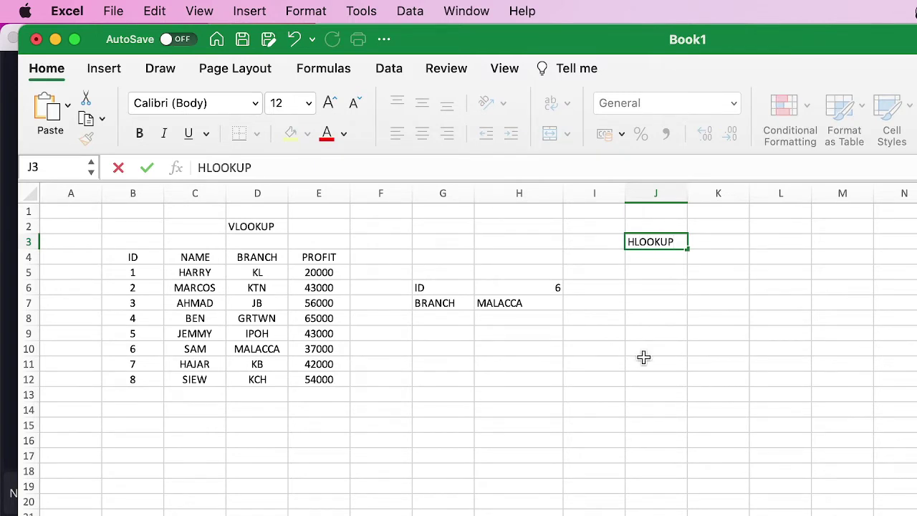
Step: Enter the header NAME in cell J5, followed by three people's first names in K5 to M5
click(664, 276)
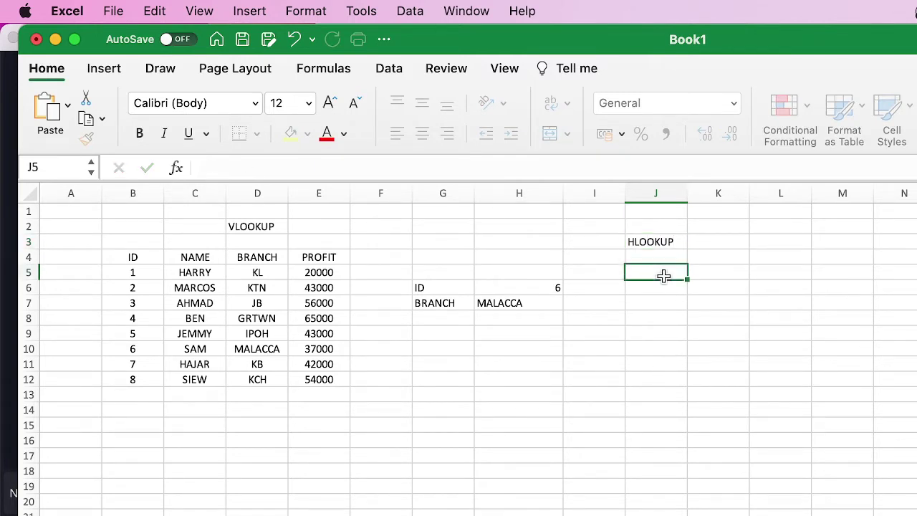
text(NAMA)
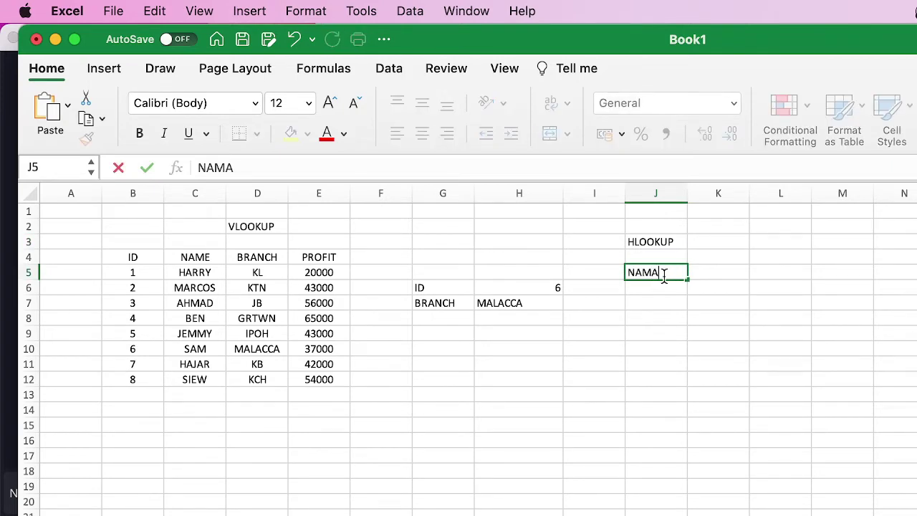
key(BackSpace)
text(E)
key(Tab)
text(ALI)
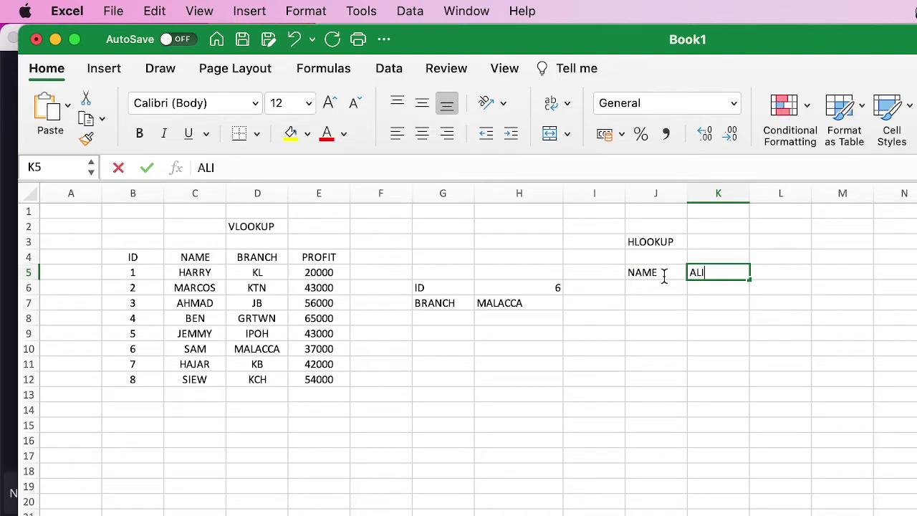
key(Tab)
text(ABU)
key(Tab)
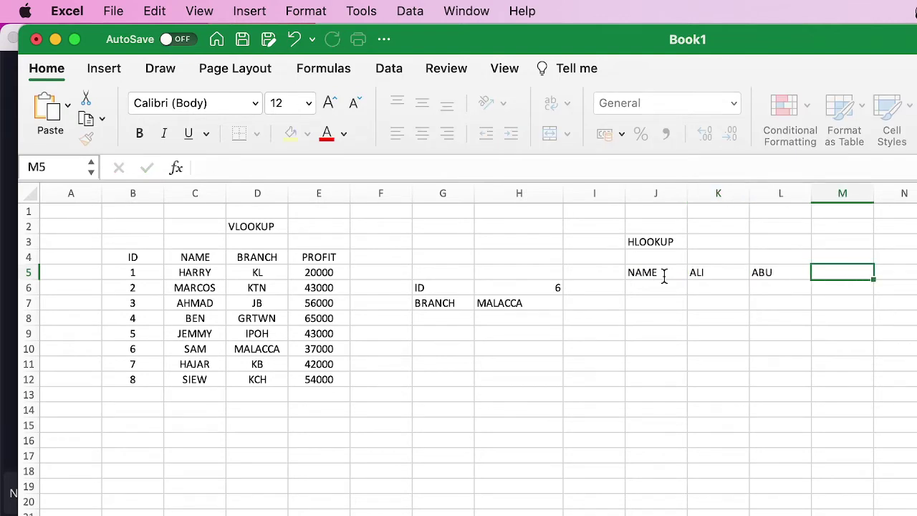
text(BEN)
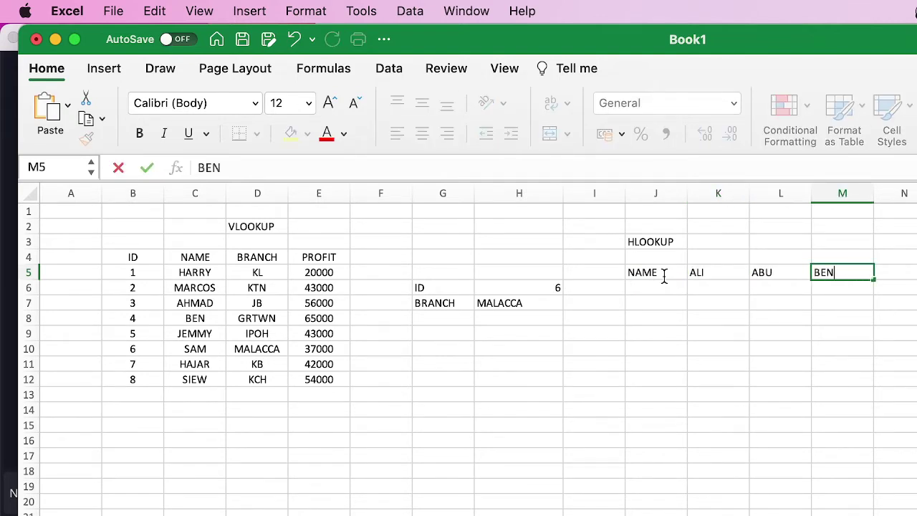
key(Return)
Step: Enter the row label JANUARI in cell J6 under the NAME header
key(Left)
key(Left)
key(Left)
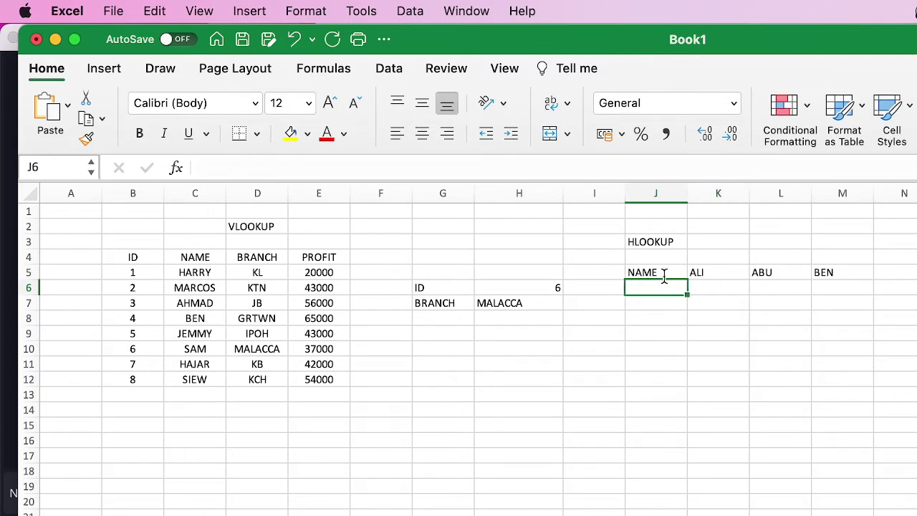
key(F2)
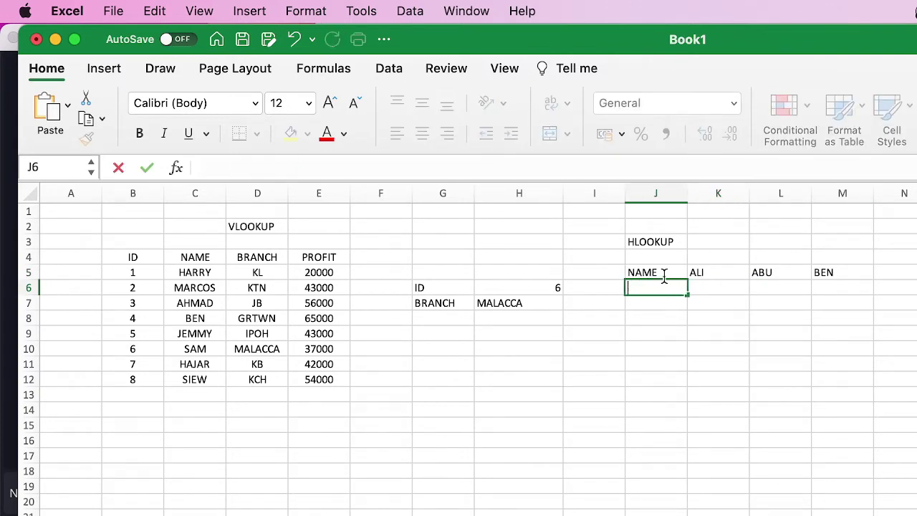
text(JANUARI)
key(Return)
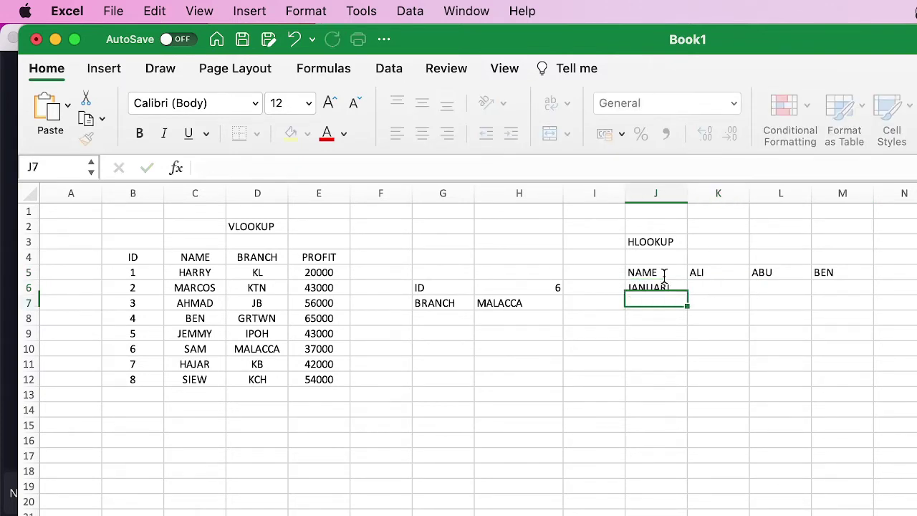
Step: Enter the row labels FEBRUARI, MAC and APRIL in cells J7 to J9 below JANUARI
text(FEBRUARI)
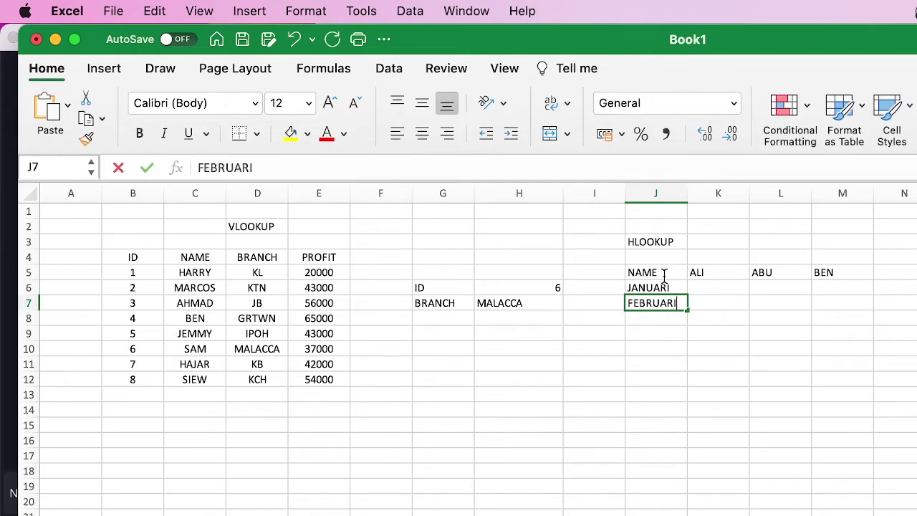
key(Return)
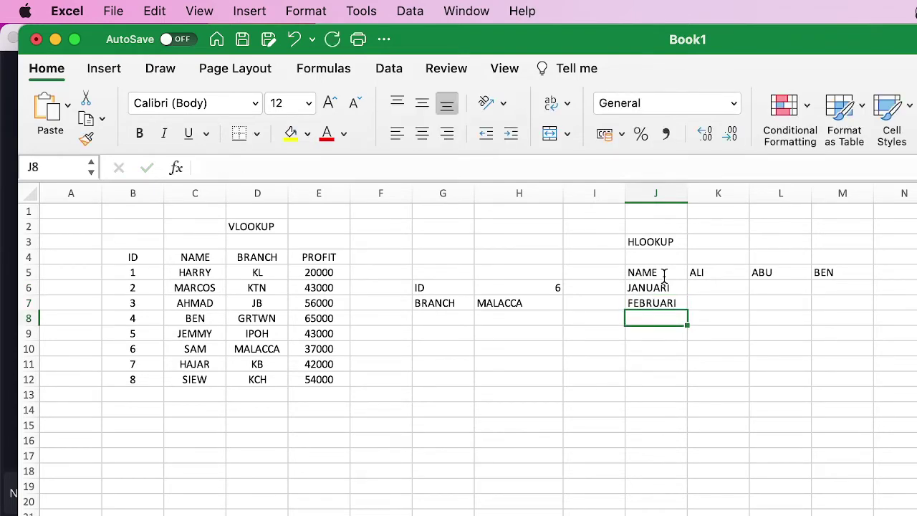
text(MAC)
key(Return)
text(APRIL)
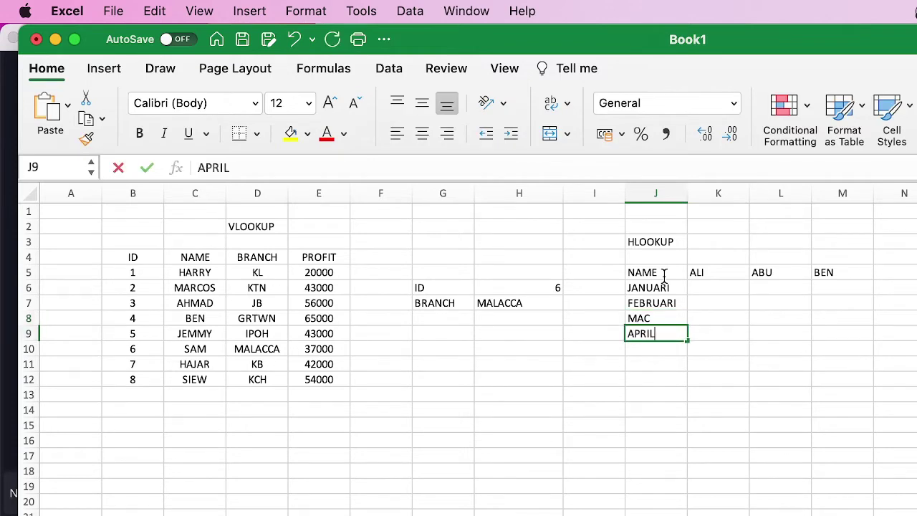
Step: Fill the JANUARI row with 2500, 2100 and 1200 in cells K6 to M6
click(708, 286)
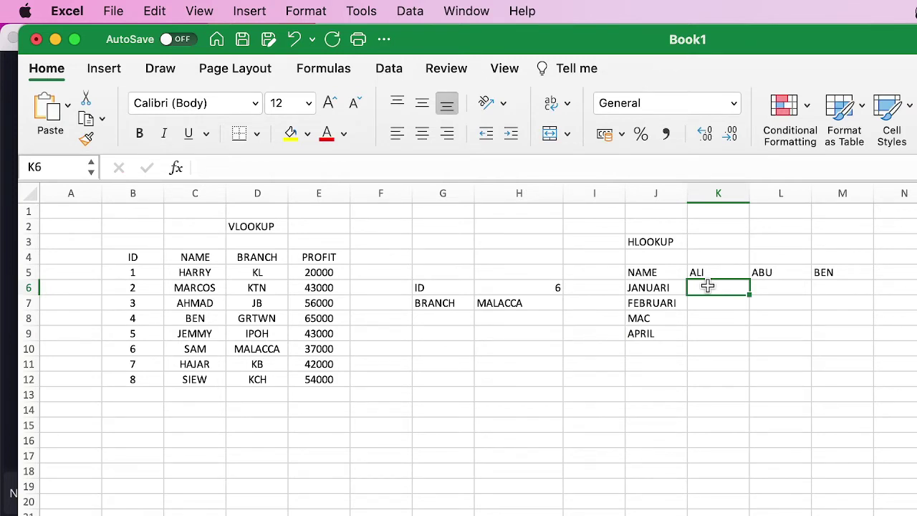
text(2500)
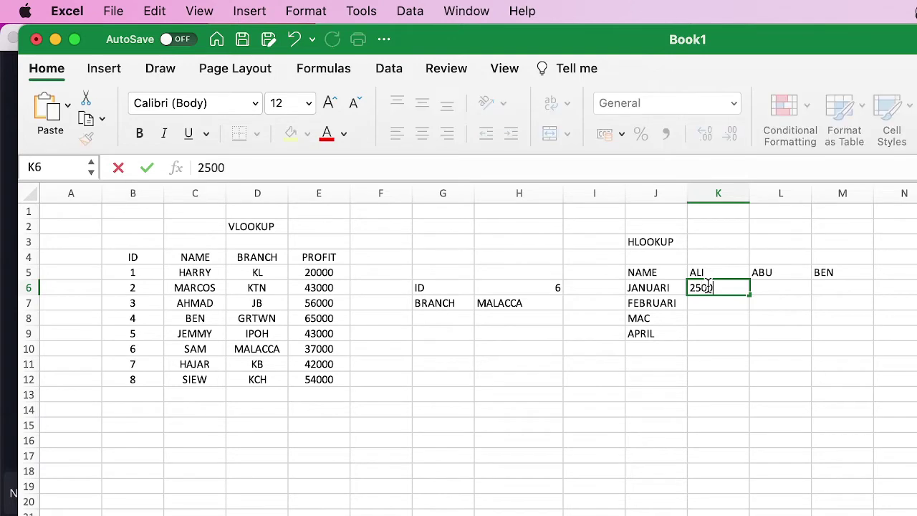
key(Tab)
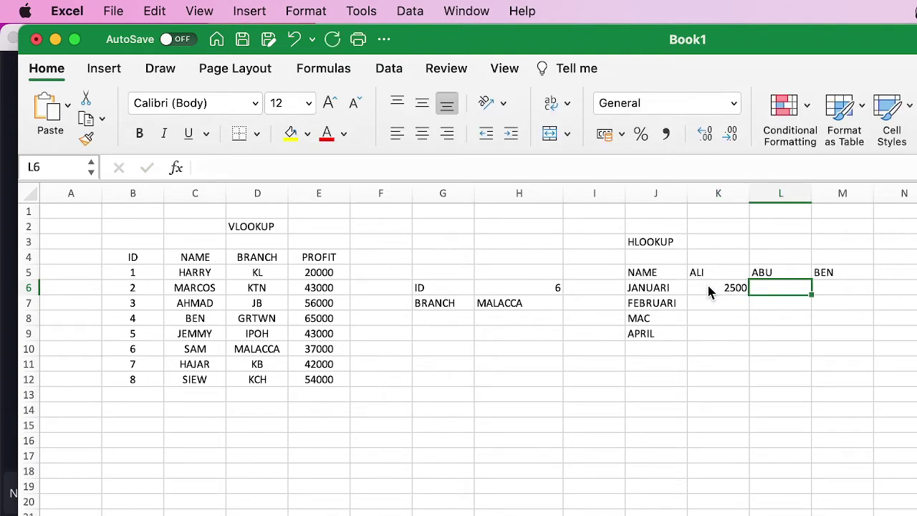
text(2100)
key(Tab)
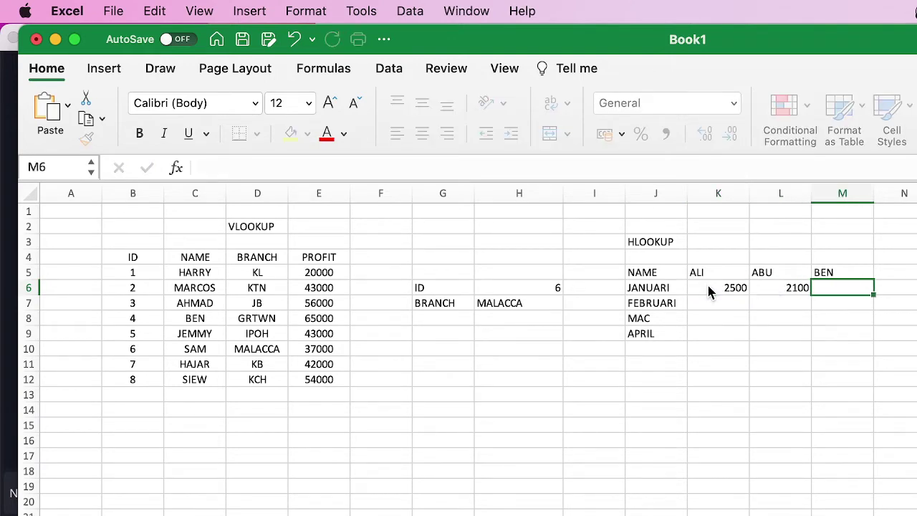
text(1200)
key(Return)
Step: Fill the FEBRUARI row with 2345, 6789 and 3456 in cells K7 to M7
key(Left)
key(Left)
key(Left)
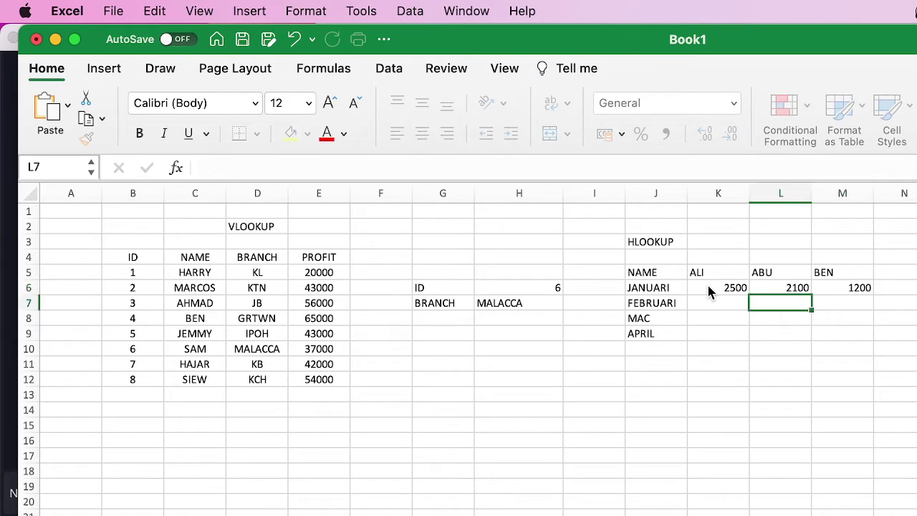
key(Right)
text(2345)
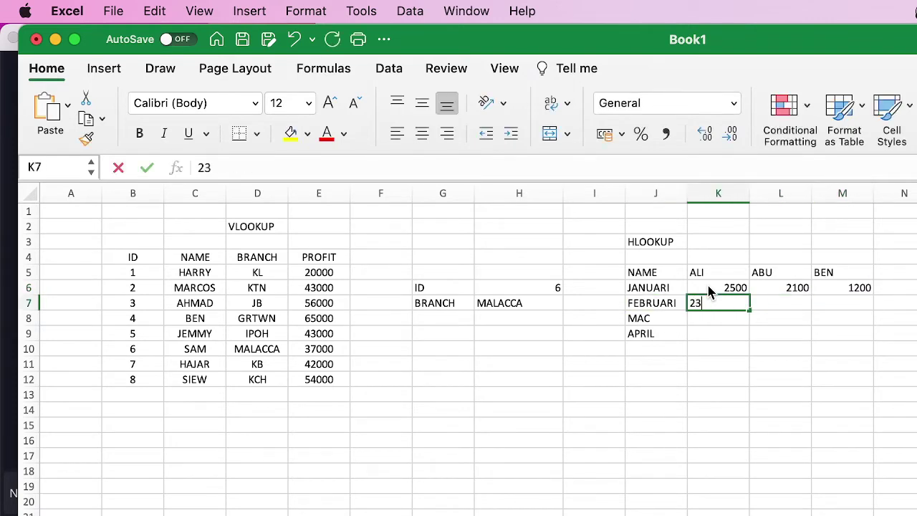
key(Tab)
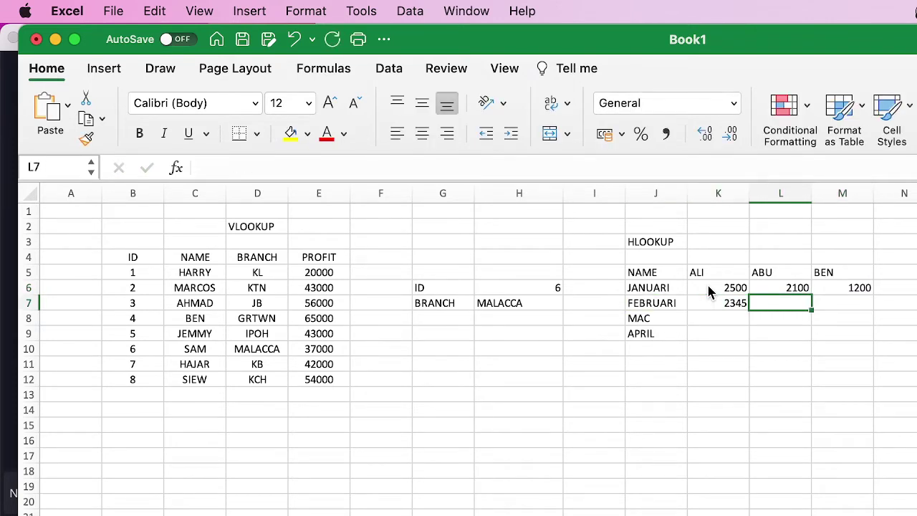
text(6789)
key(Tab)
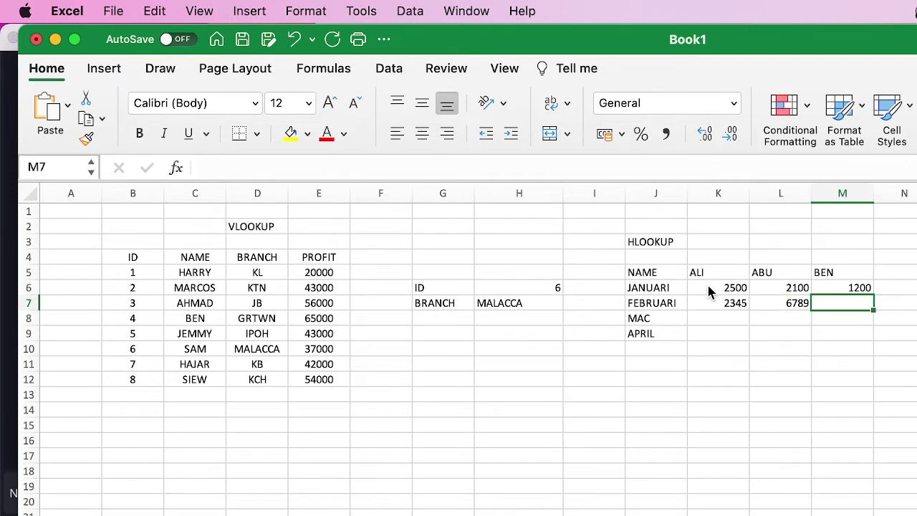
text(3456)
key(Return)
Step: Fill the MAC row with 1000, 1200 and 6500 in cells K8 to M8
key(Left)
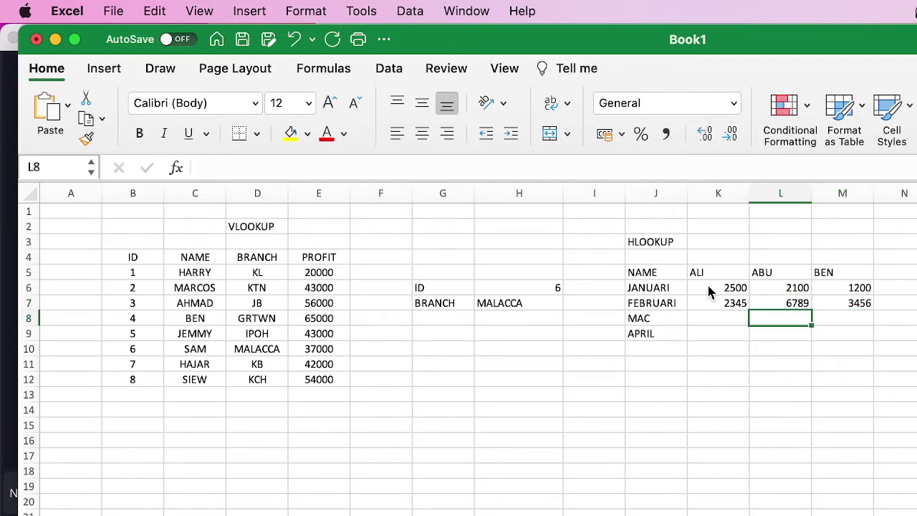
key(Left)
key(Left)
key(Right)
text(100)
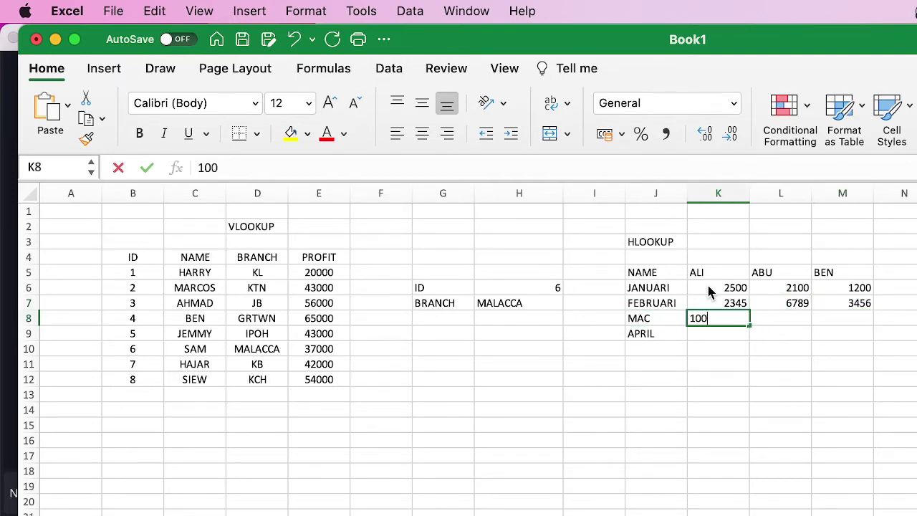
text(0)
key(Tab)
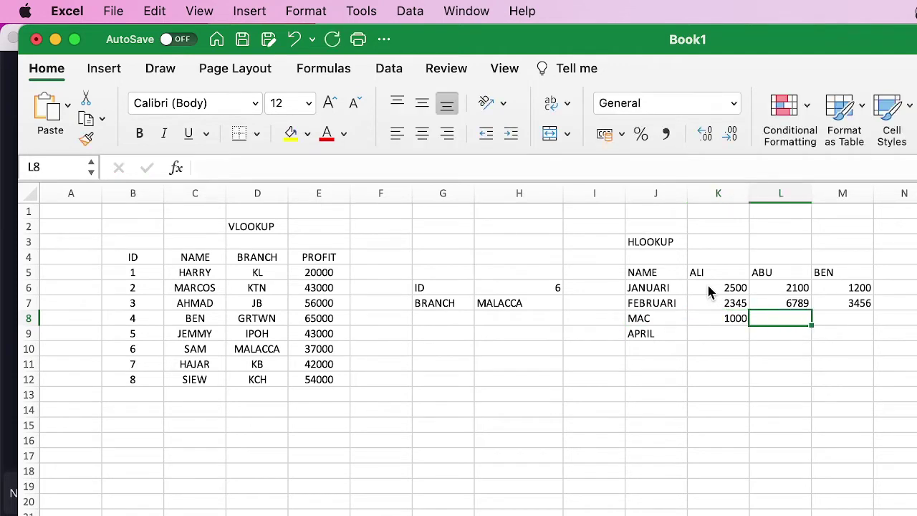
text(1200)
key(Tab)
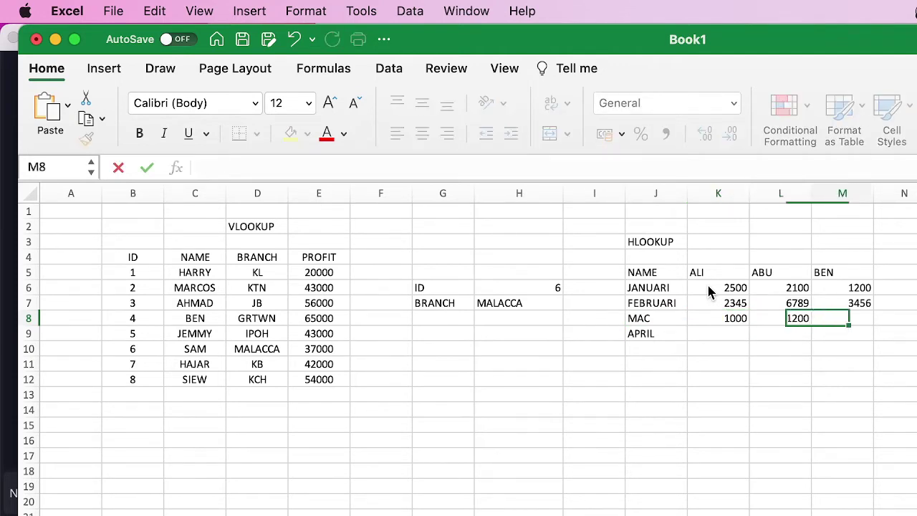
text(650)
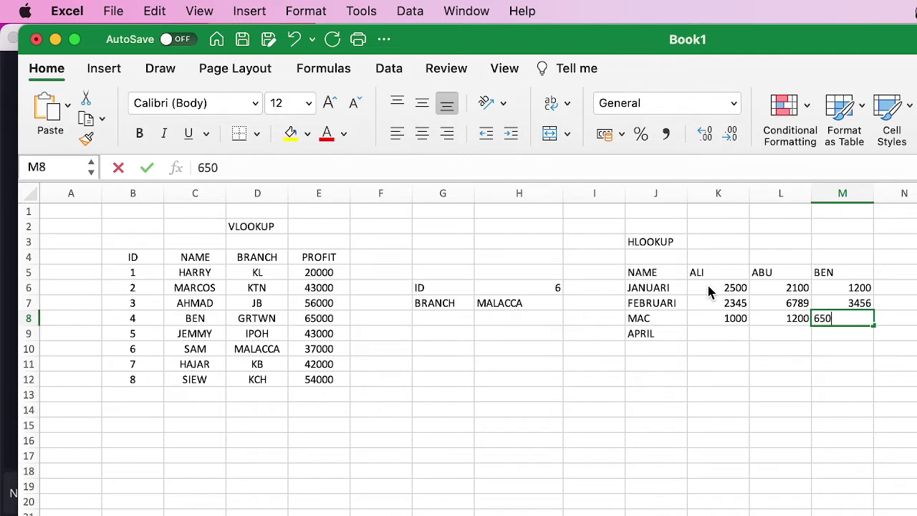
text(0)
key(Return)
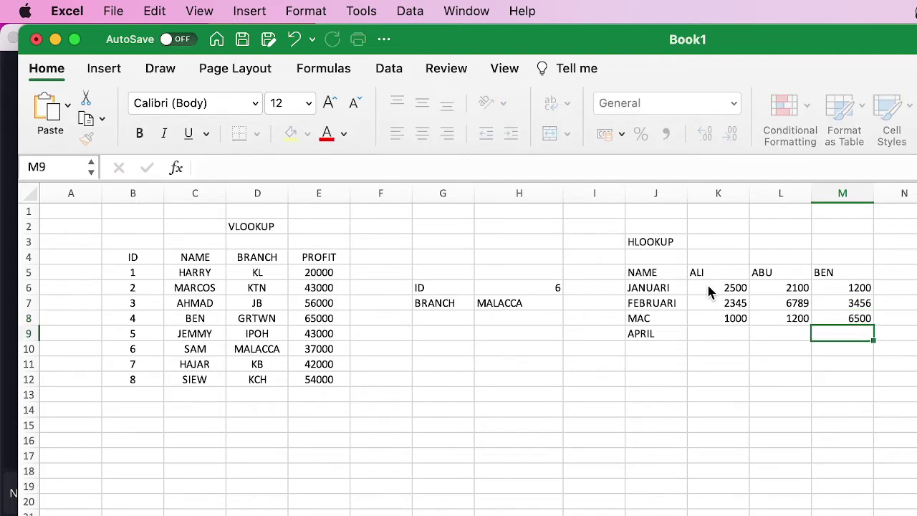
Step: Fill the APRIL row with 1234, 5678 and 5467 in cells K9 to M9
key(Left)
key(Left)
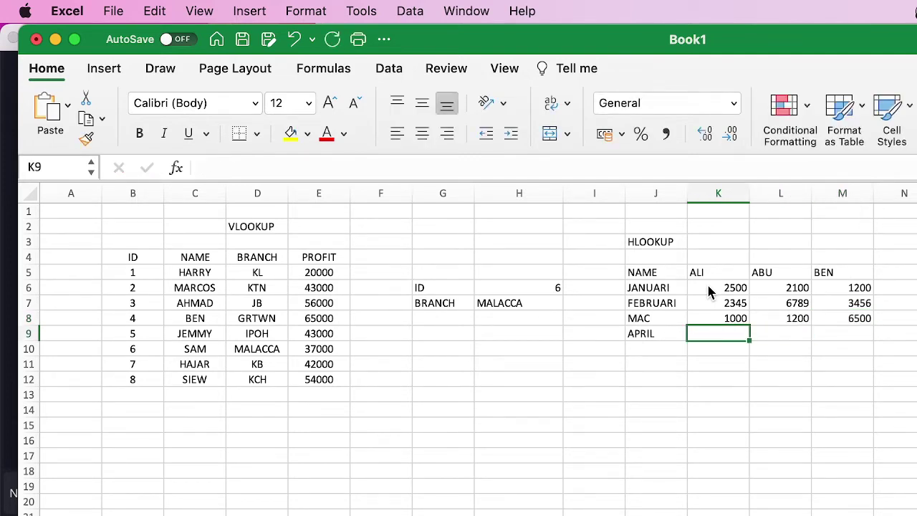
text(1234)
key(Tab)
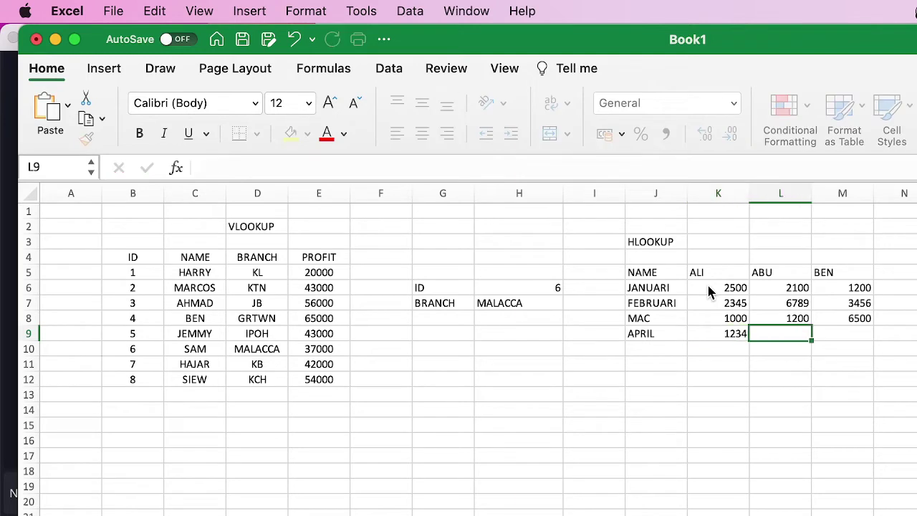
text(5678)
key(Tab)
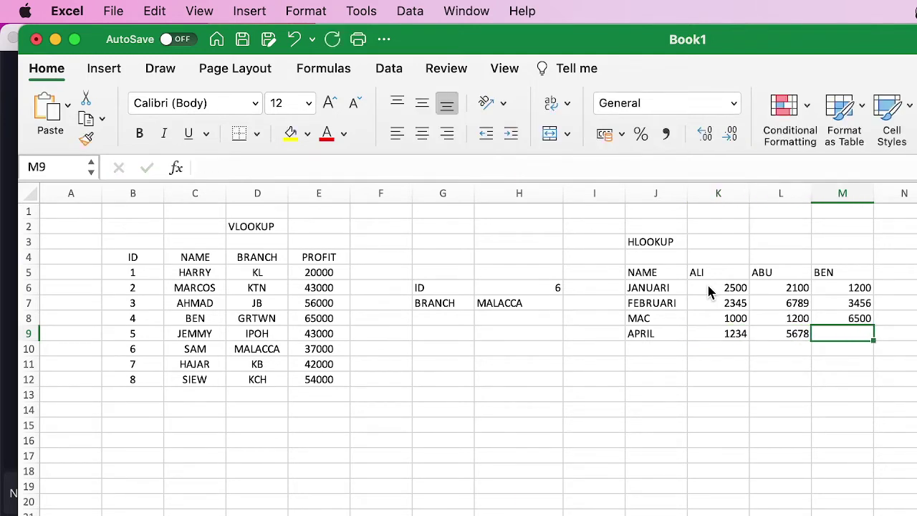
text(5467)
key(Tab)
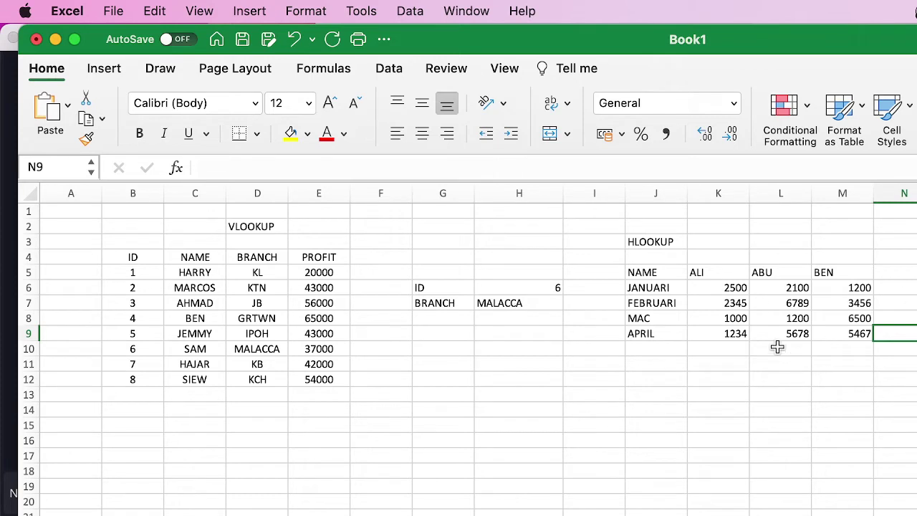
Step: Enter the lookup labels NAME in cell J13 and MAC in cell J14 below the HLOOKUP table
click(663, 390)
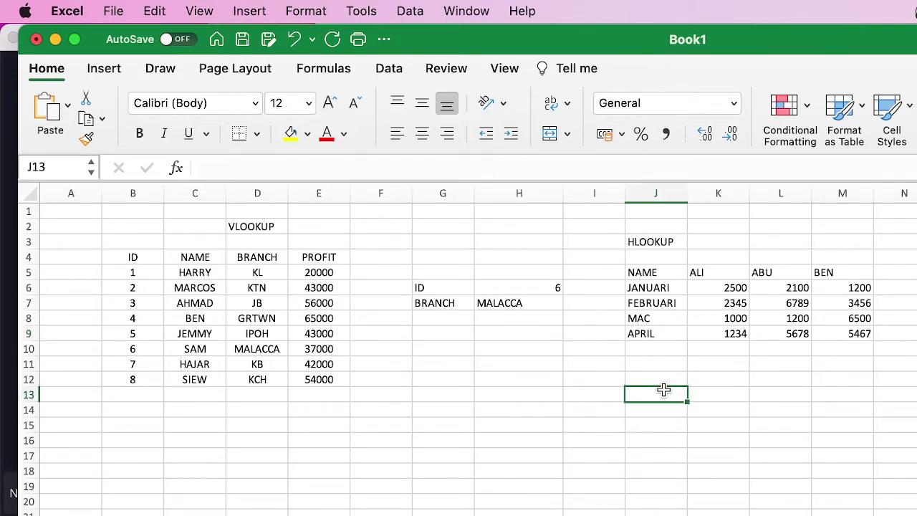
text(NAME)
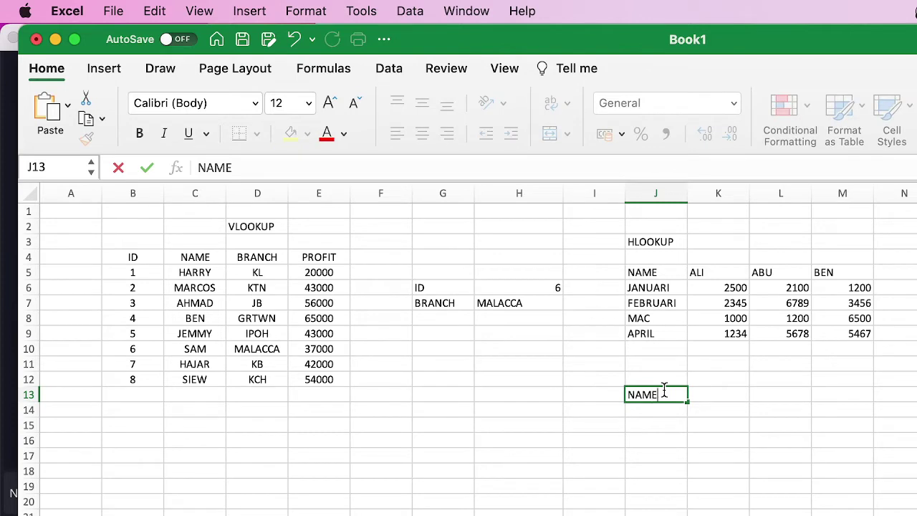
key(Return)
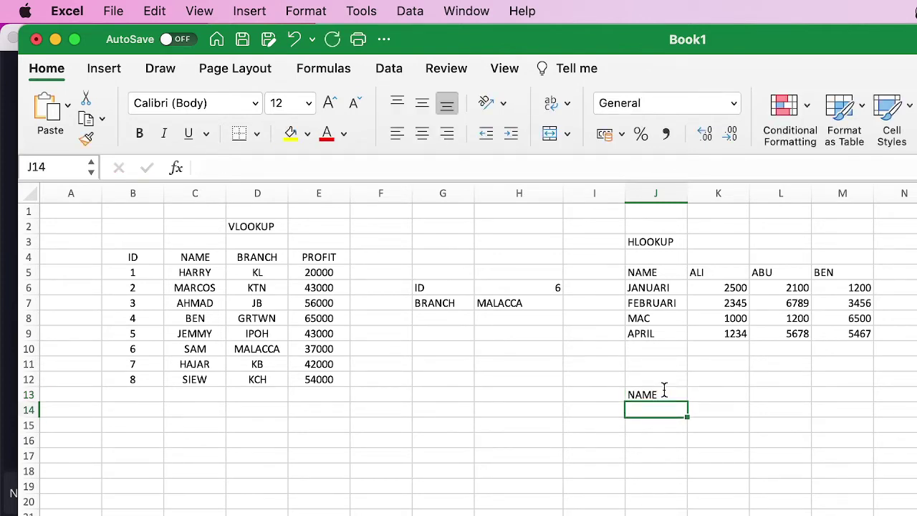
text(MAC)
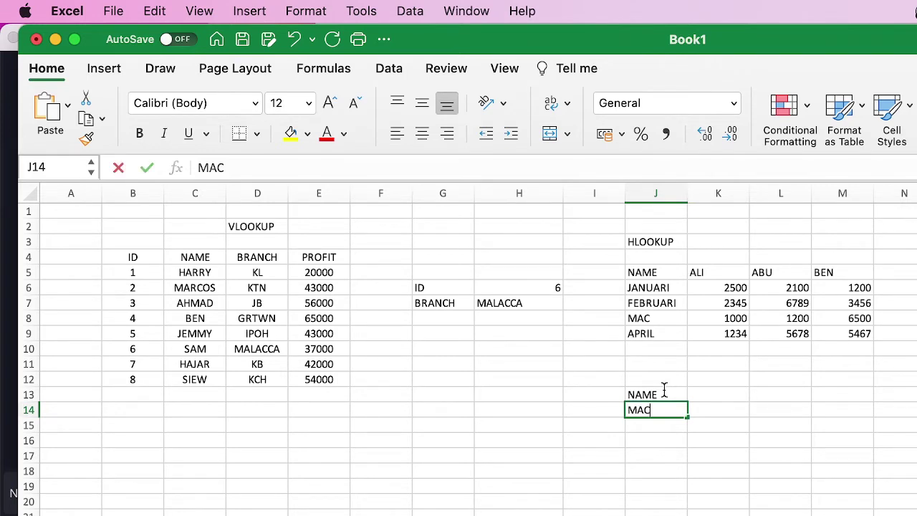
Step: Enter the formula =HLOOKUP(K13,J5:M9,4,FALSE) in cell K14 to return the MAC value for the name in K13
click(711, 414)
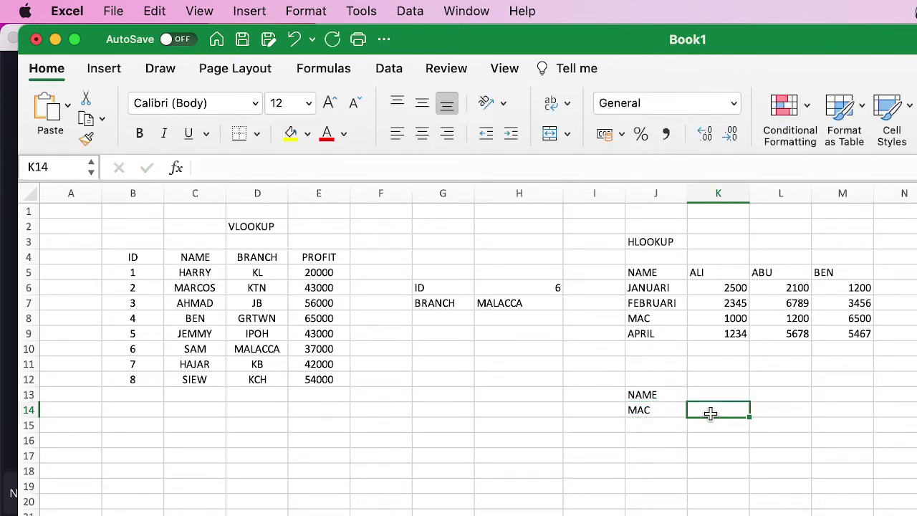
text(=)
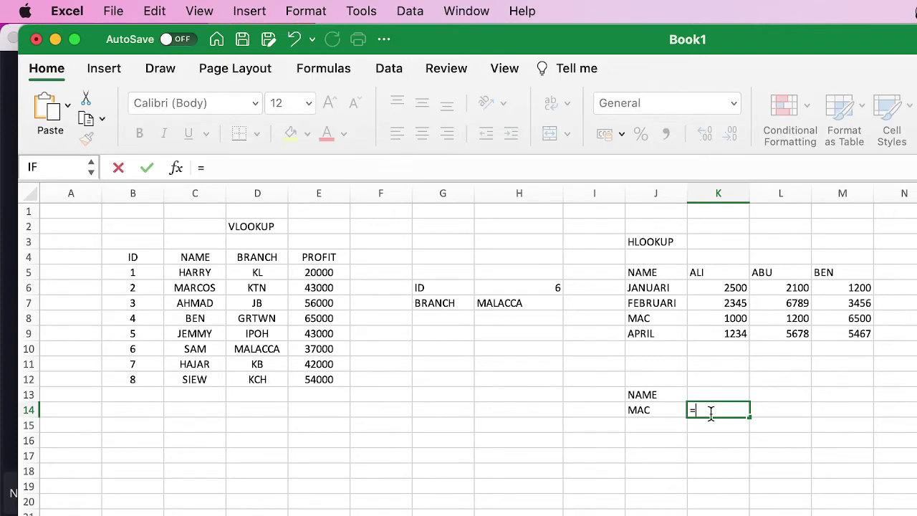
text(J)
key(BackSpace)
text(HLO)
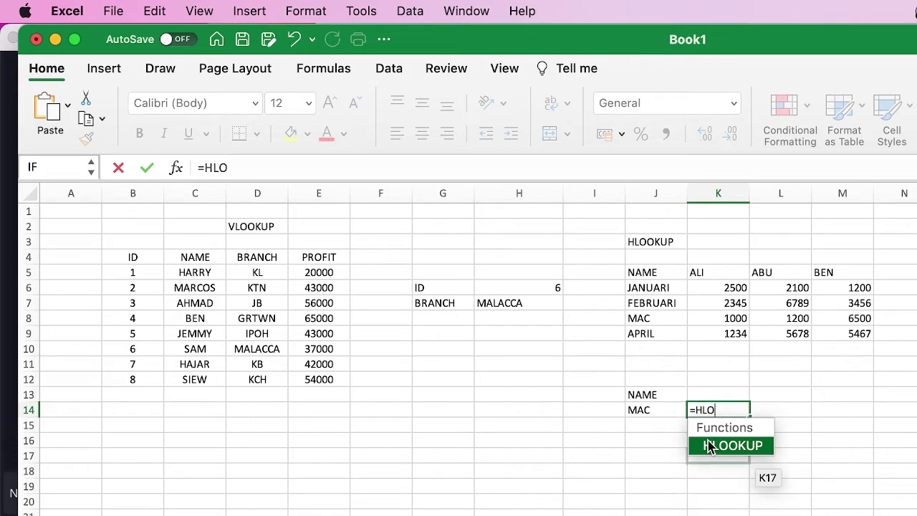
double_click(709, 447)
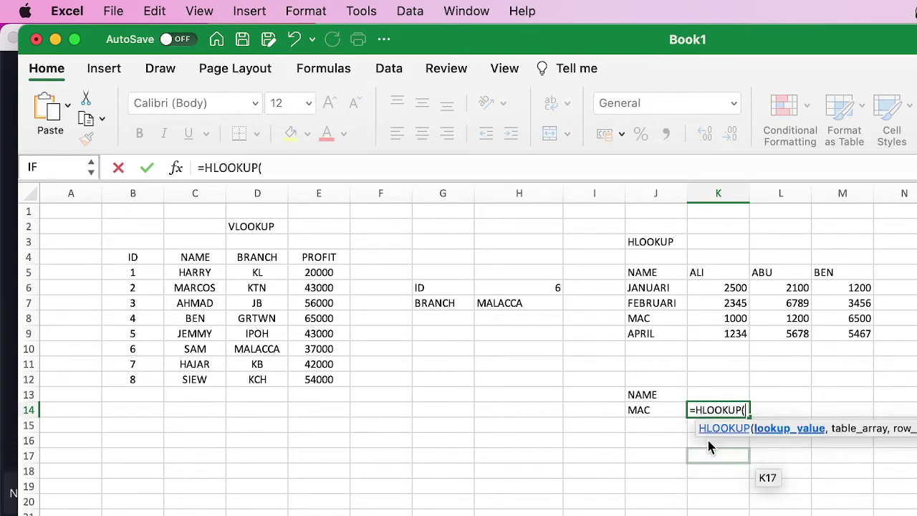
click(703, 387)
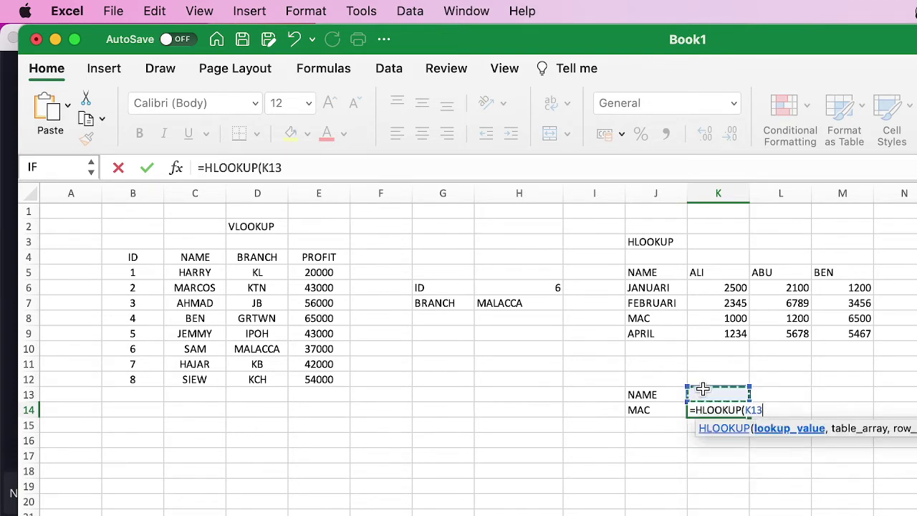
text(,)
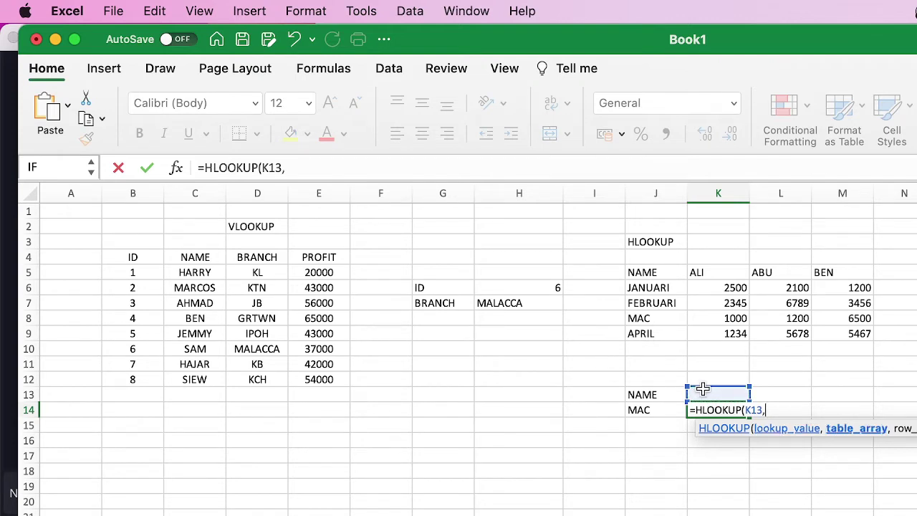
drag(643, 272, 860, 331)
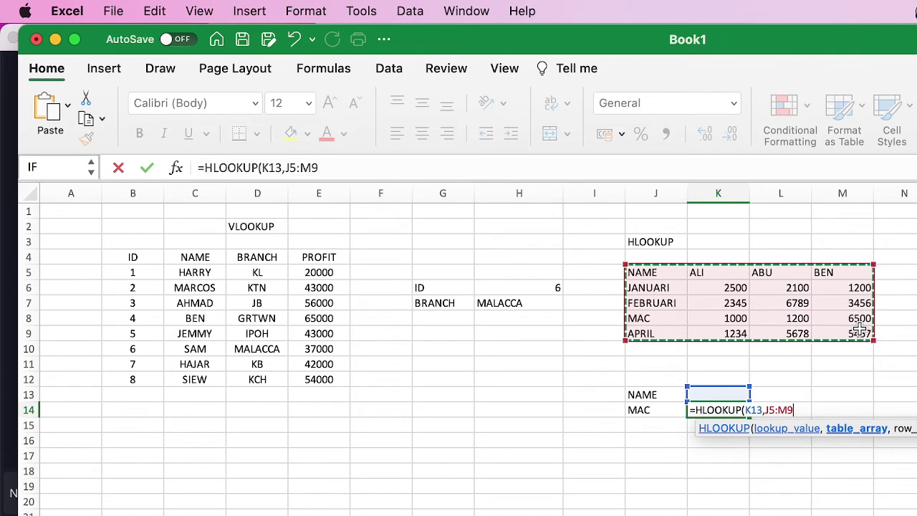
text(,4)
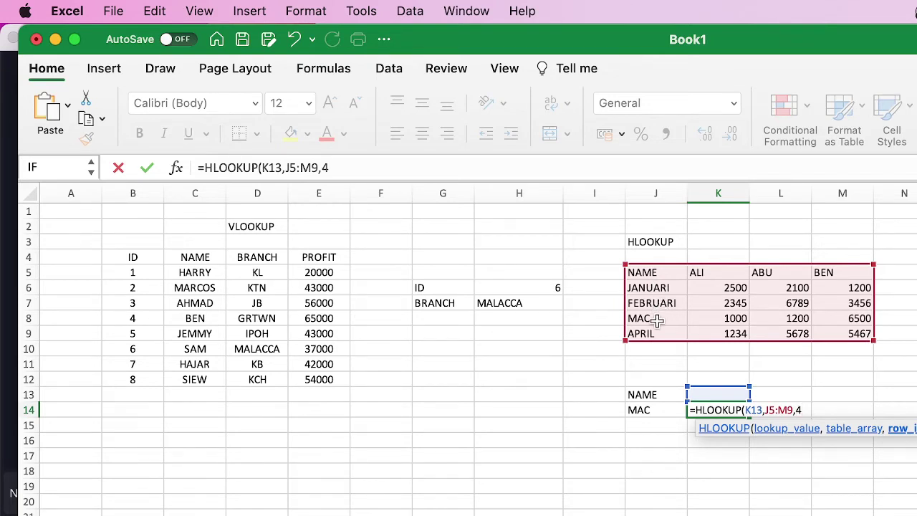
text(,FALSE)
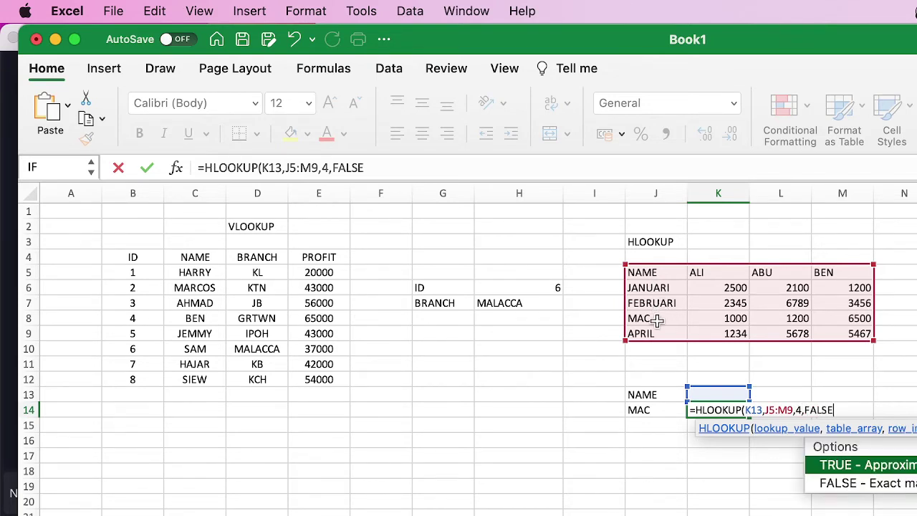
text())
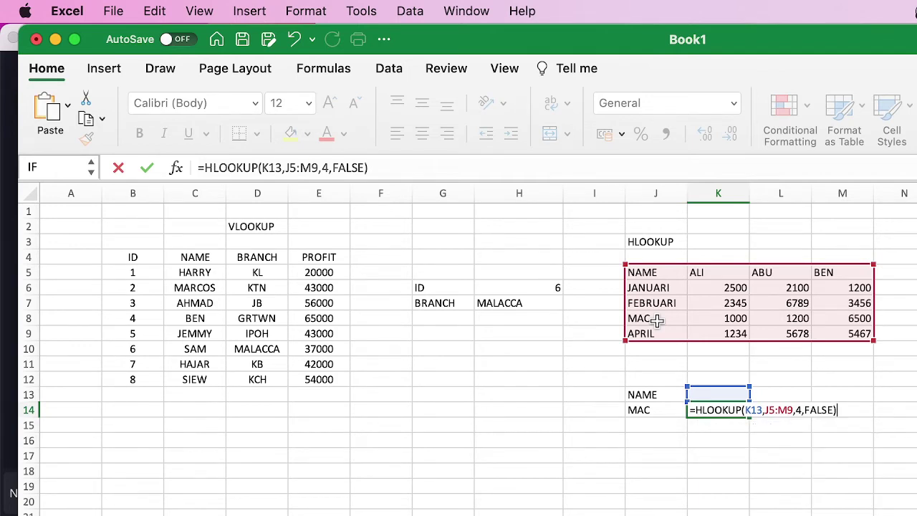
key(Return)
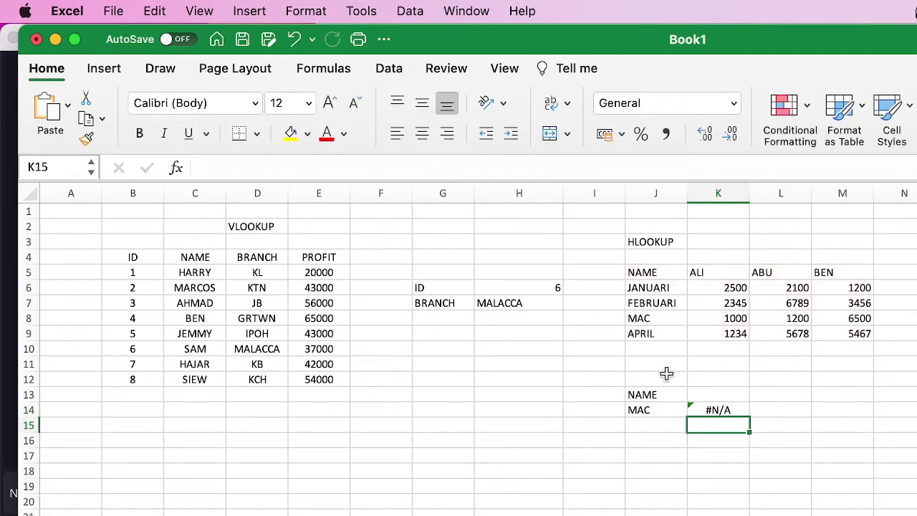
Step: Test the HLOOKUP by entering the names from K5, L5 and M5 one after another in lookup cell K13
click(717, 396)
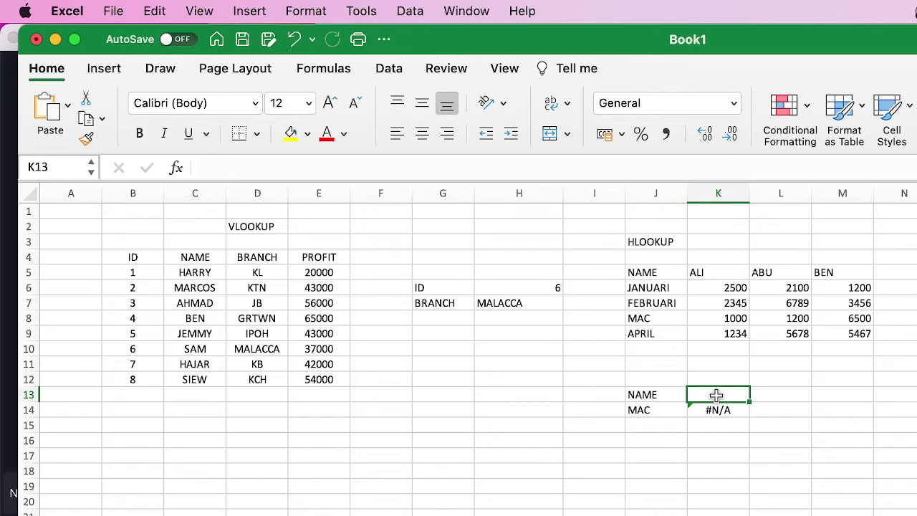
text(ALI)
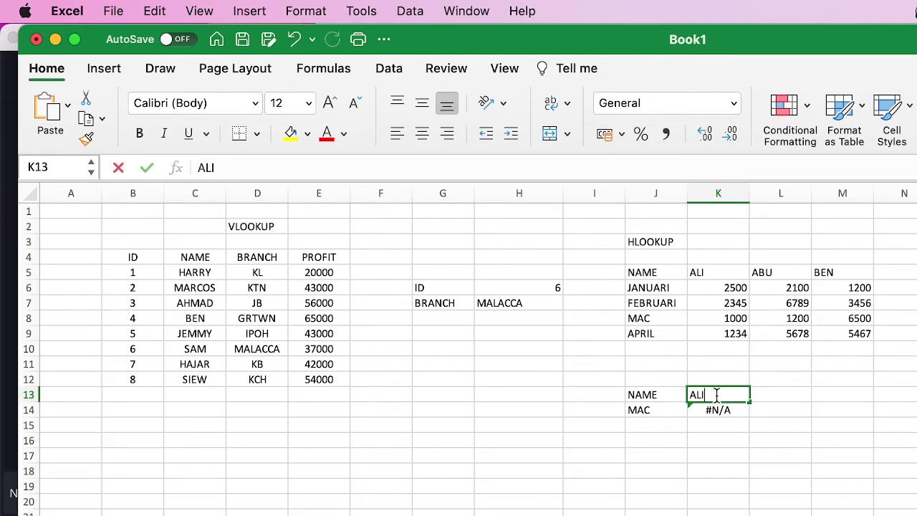
key(Return)
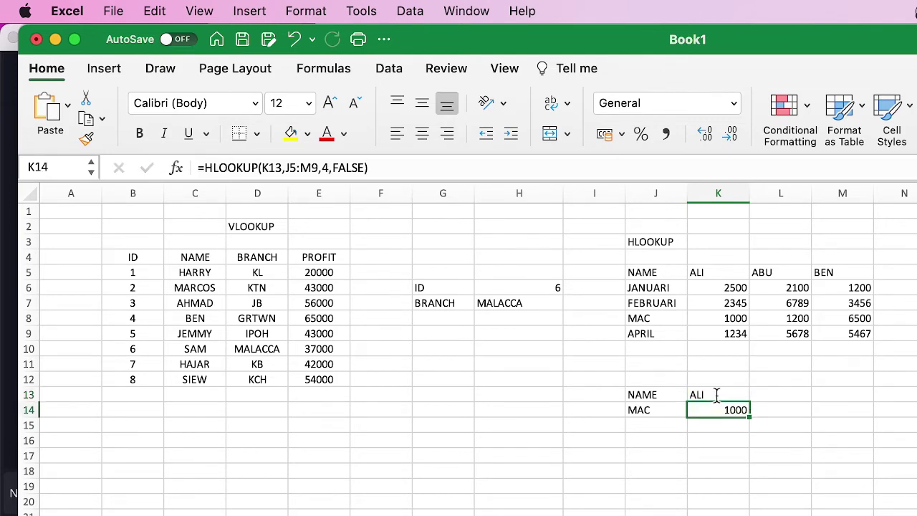
click(717, 395)
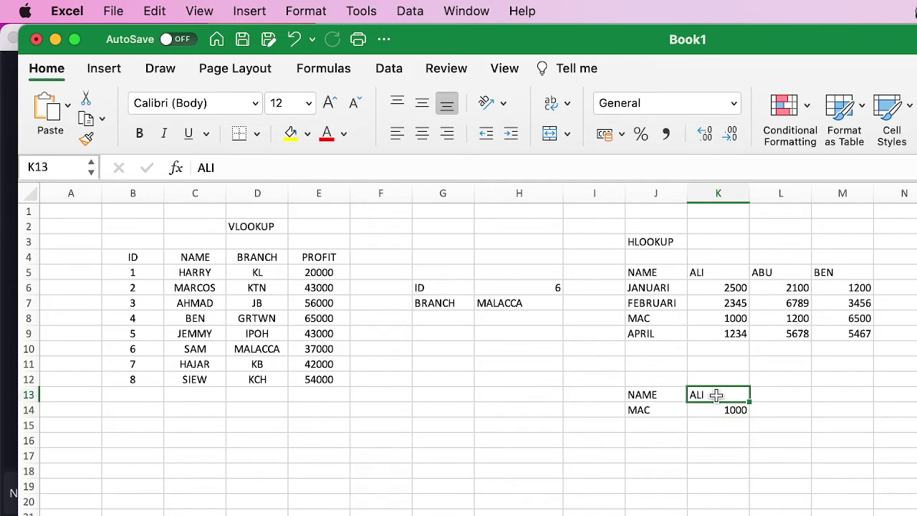
text(ABU)
key(Return)
click(717, 395)
text(BEN)
key(Return)
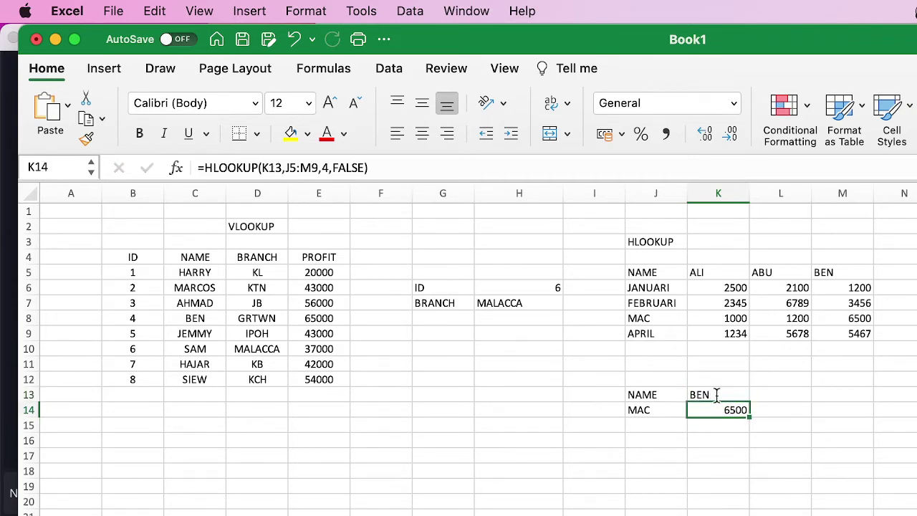
click(722, 510)
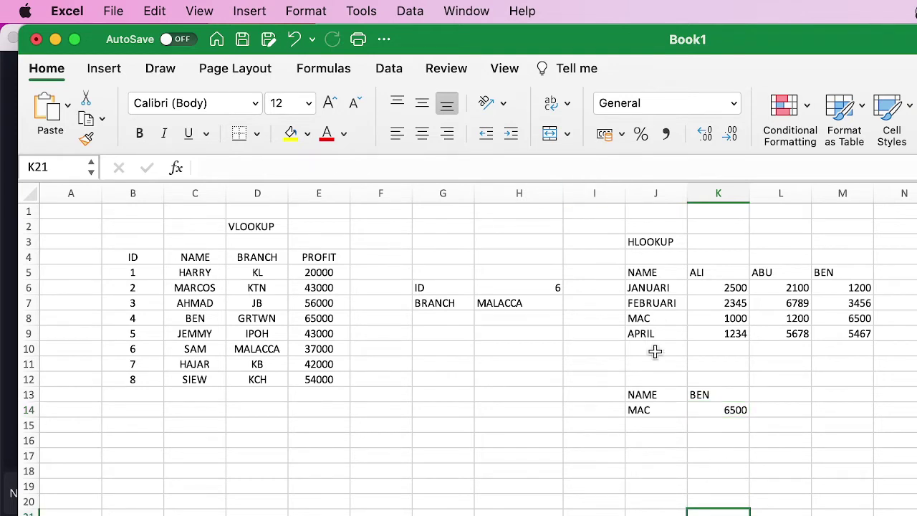
Step: Insert a recommended Clustered Column chart from table range B4:E12 and move it so it begins near column G below the lookup cells
click(716, 288)
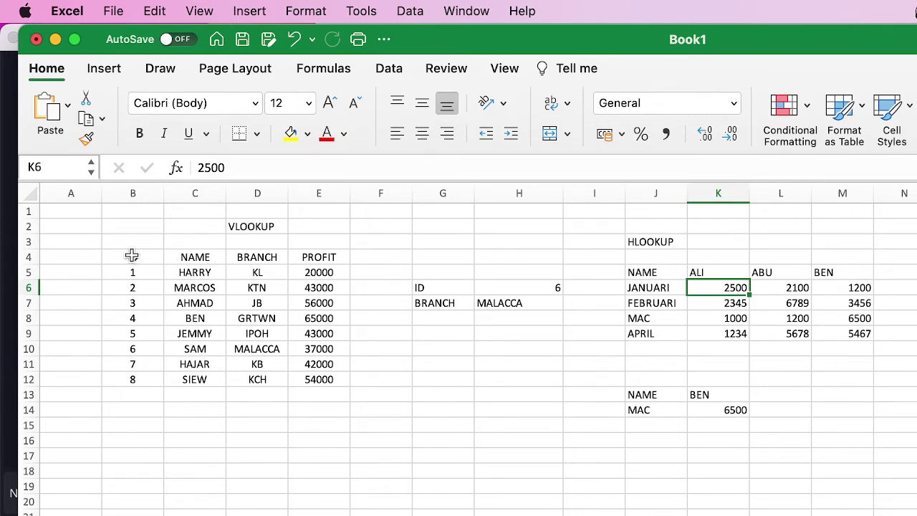
drag(129, 257, 319, 381)
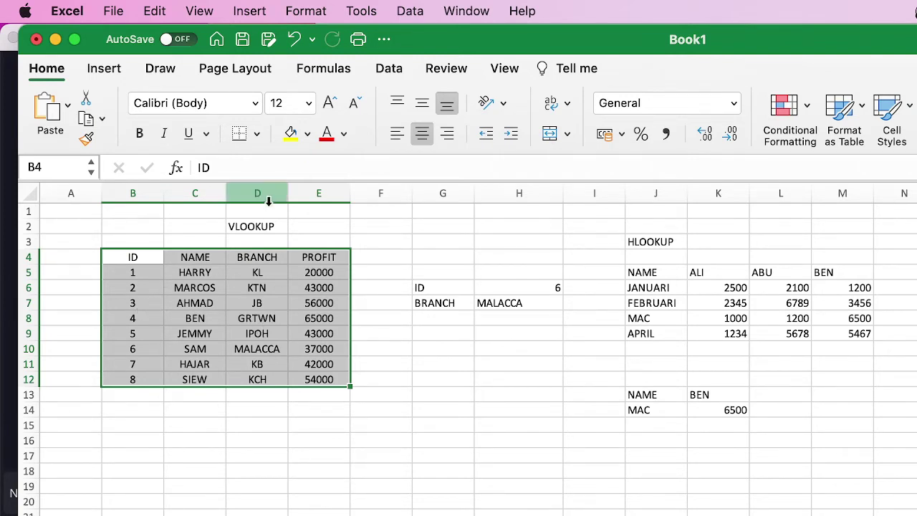
click(115, 69)
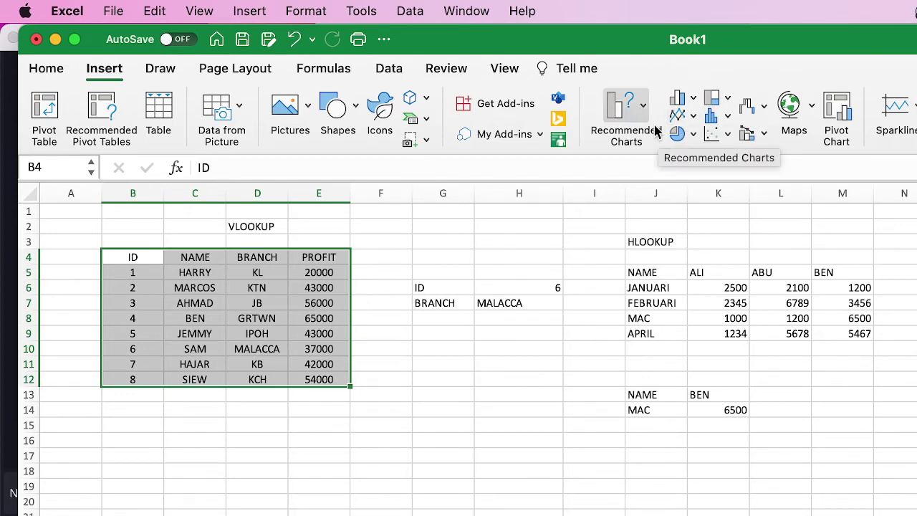
click(621, 106)
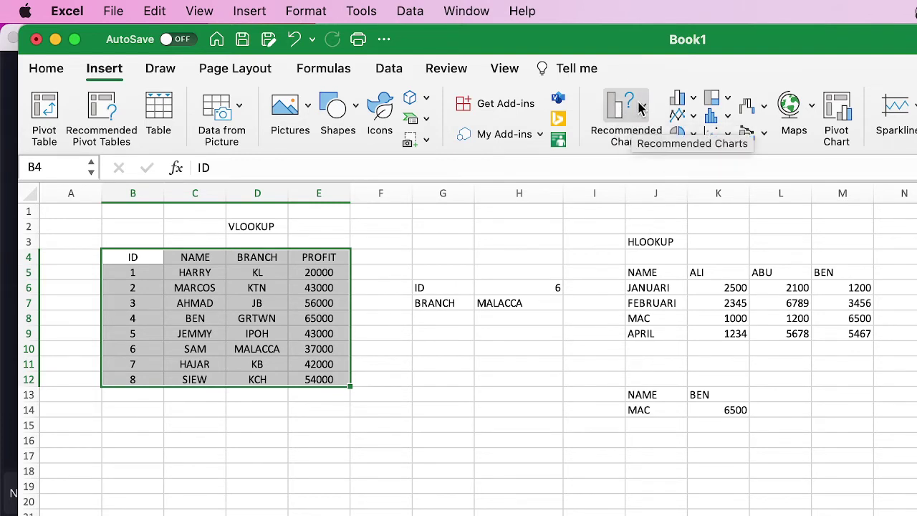
click(642, 108)
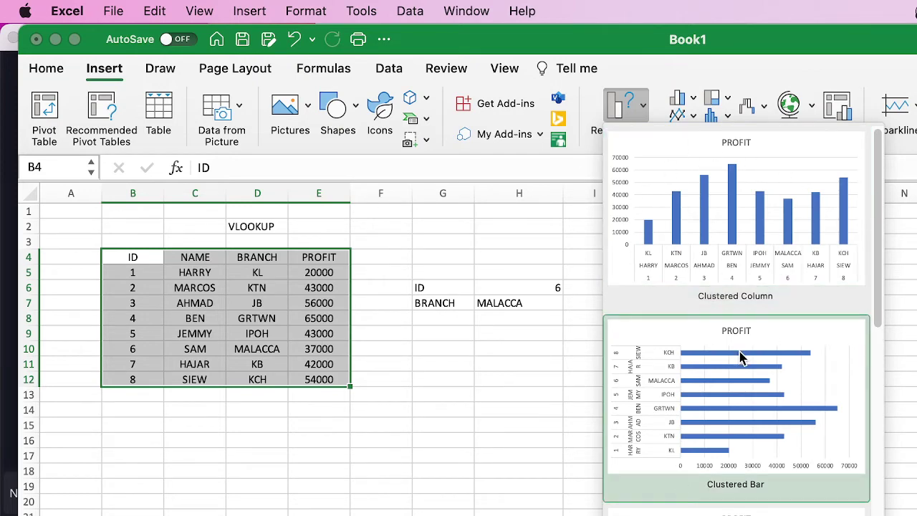
click(711, 185)
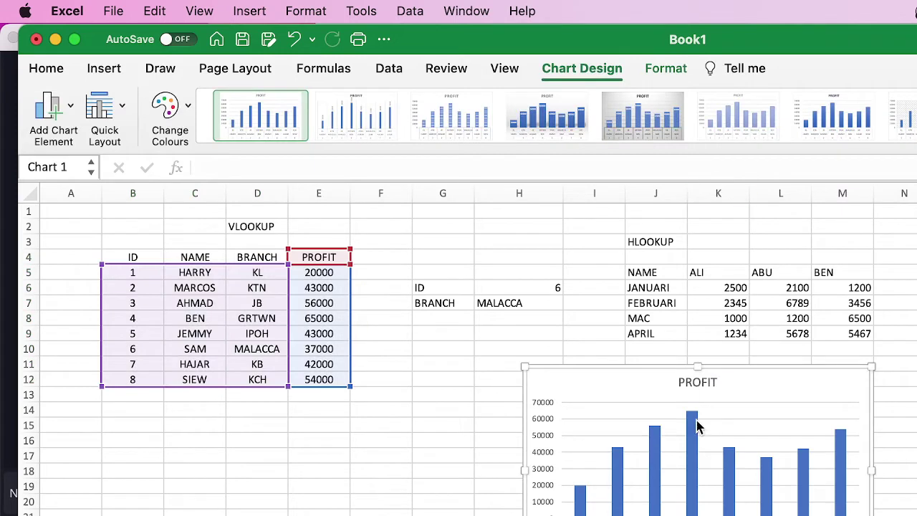
drag(641, 375, 538, 374)
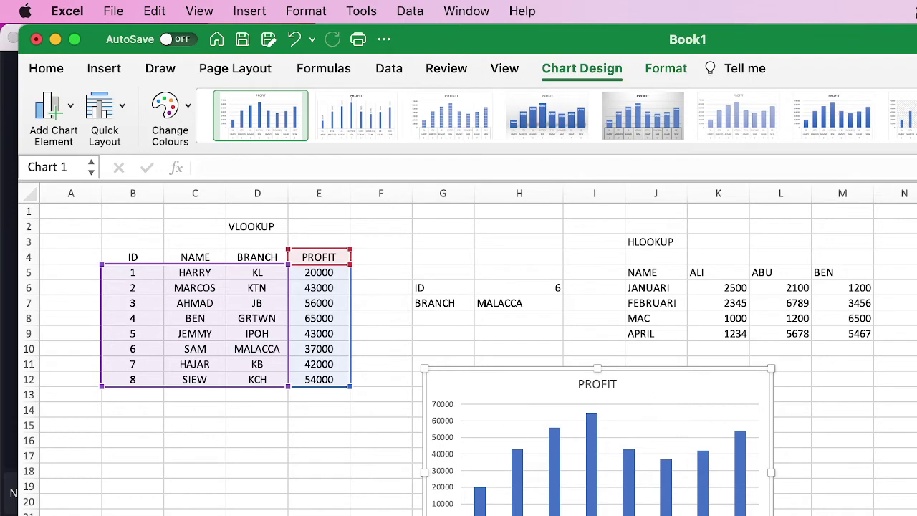
Step: Open the PROFIT chart's data source settings and reference cell E4 as the series name
right_click(665, 393)
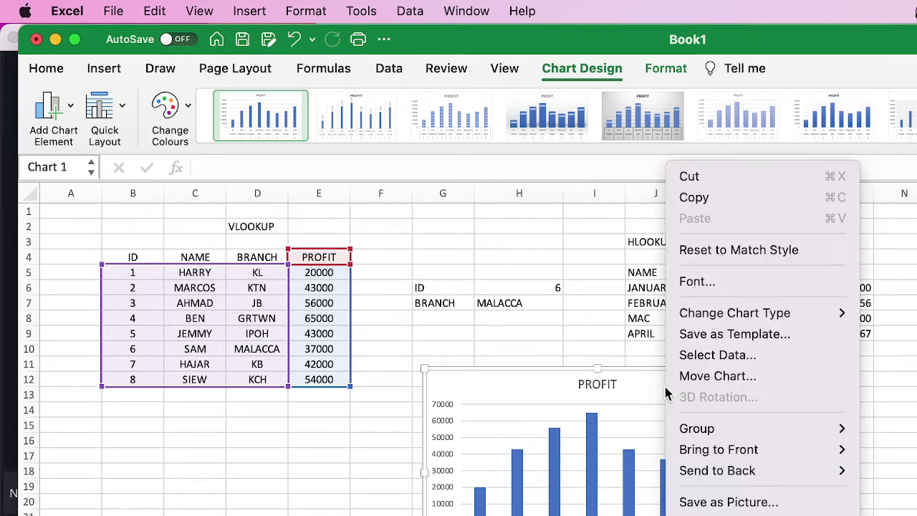
click(652, 392)
right_click(652, 391)
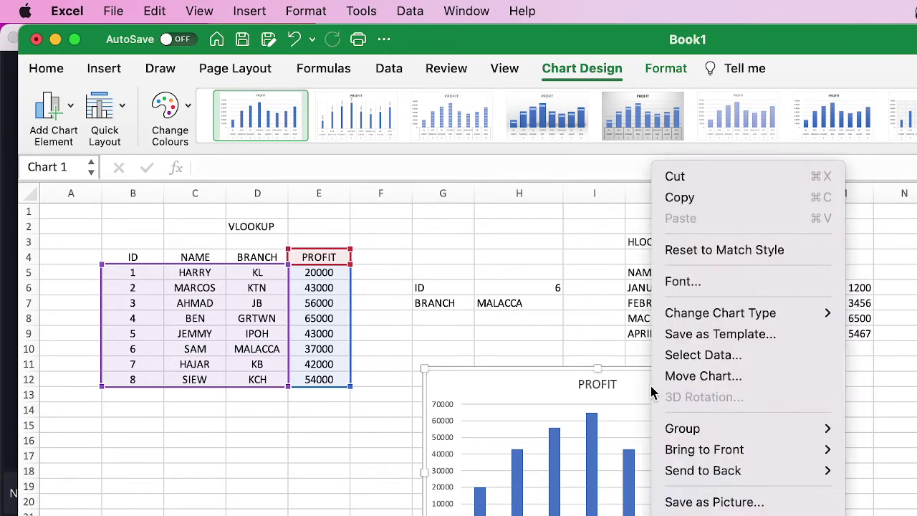
click(709, 354)
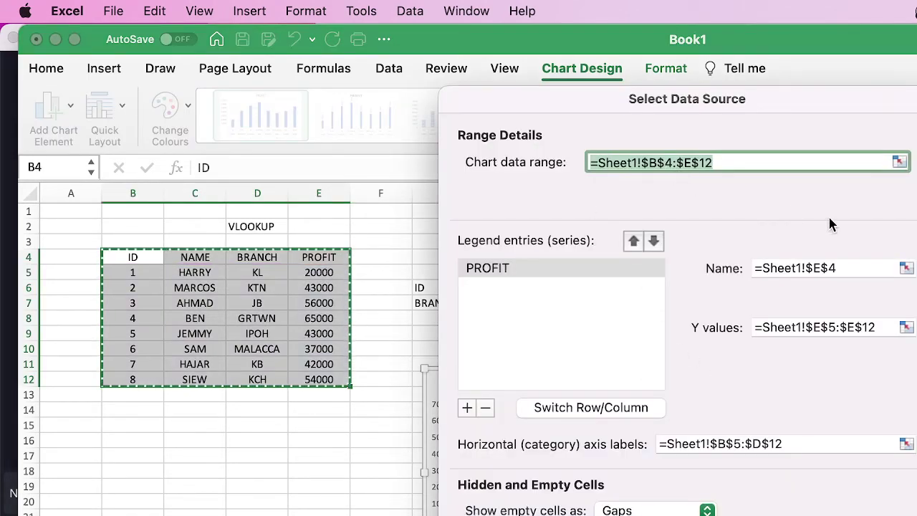
drag(766, 98, 883, 107)
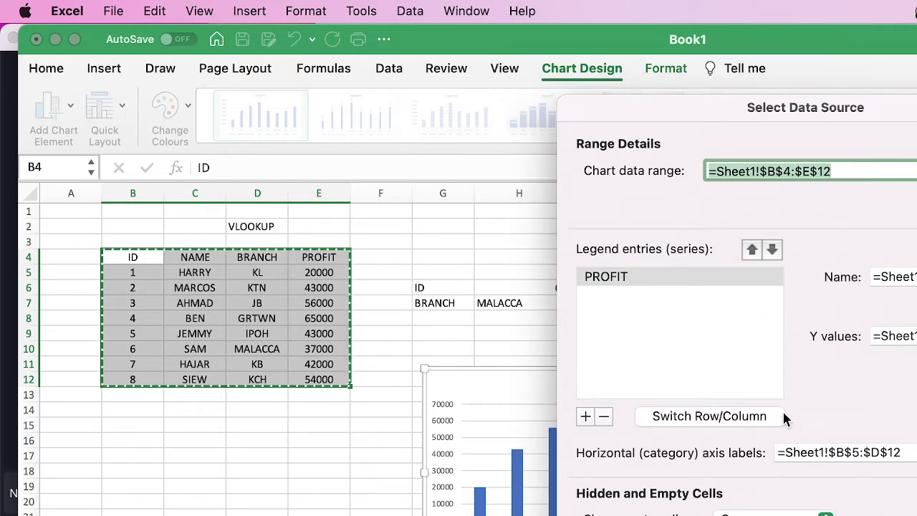
click(319, 257)
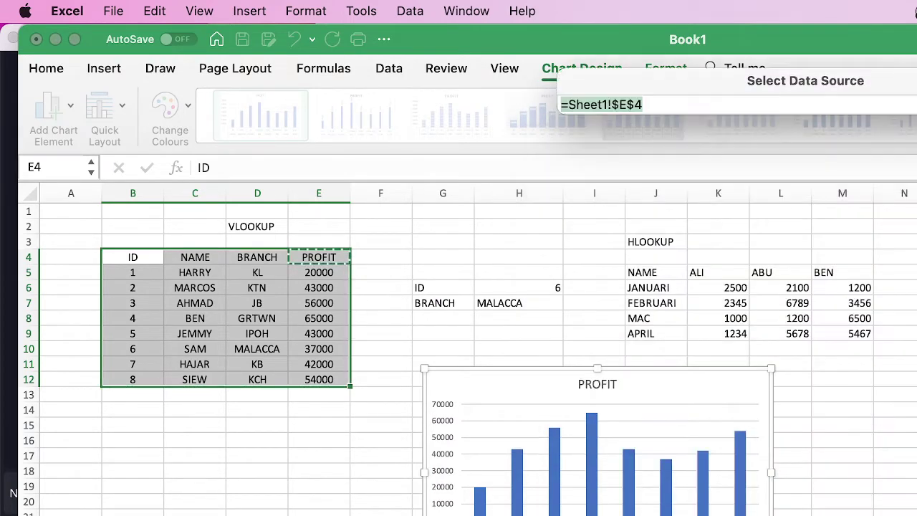
drag(813, 83, 762, 122)
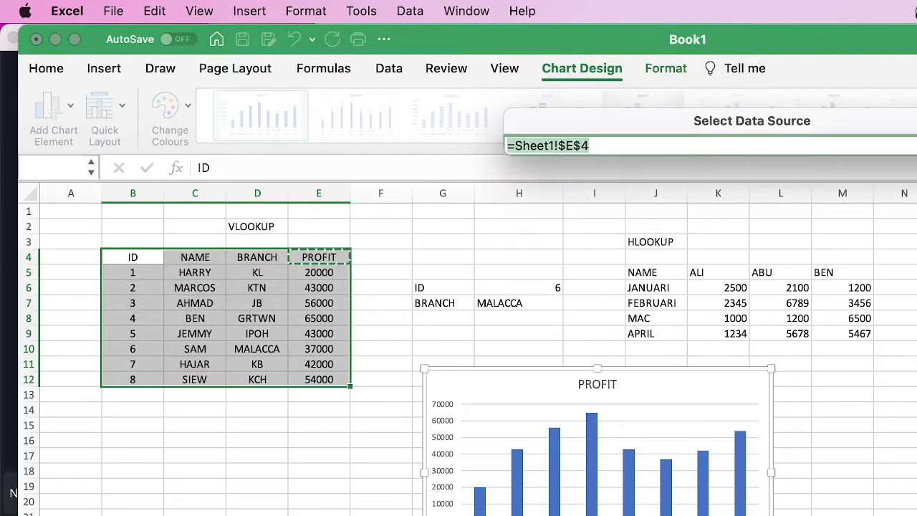
key(Return)
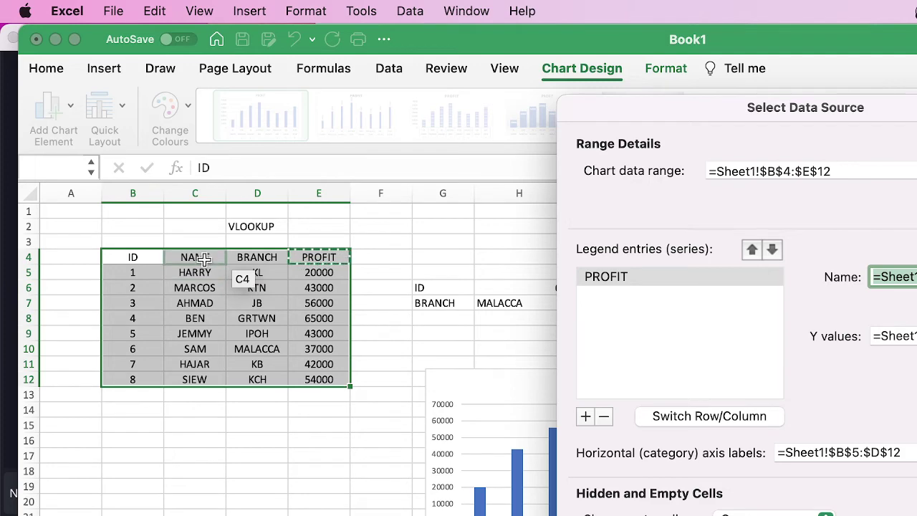
Step: Try to reference cells C4:D12 as the PROFIT series name and add another series, then close the data source settings
drag(204, 258, 264, 381)
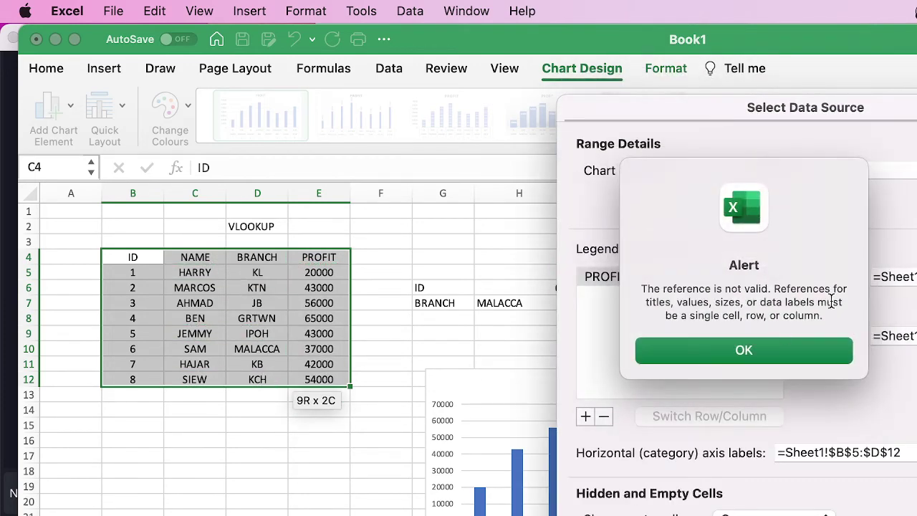
click(818, 343)
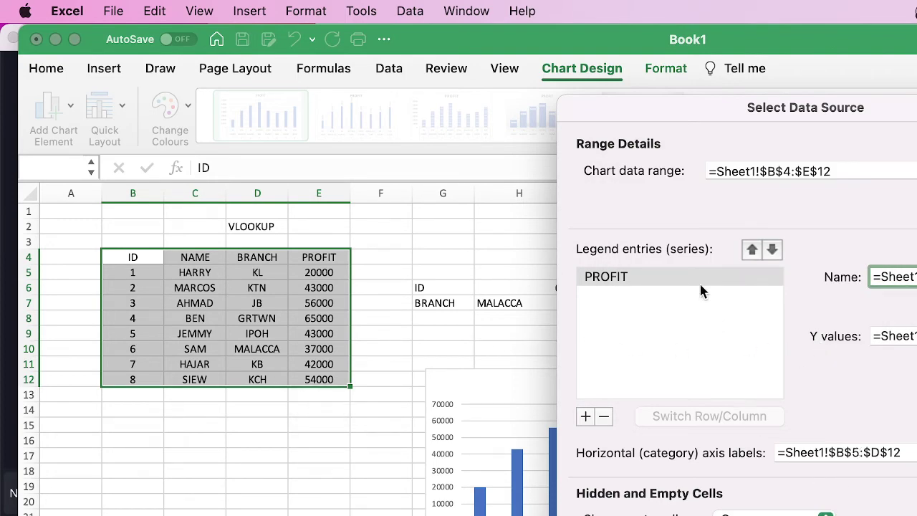
click(586, 416)
click(765, 353)
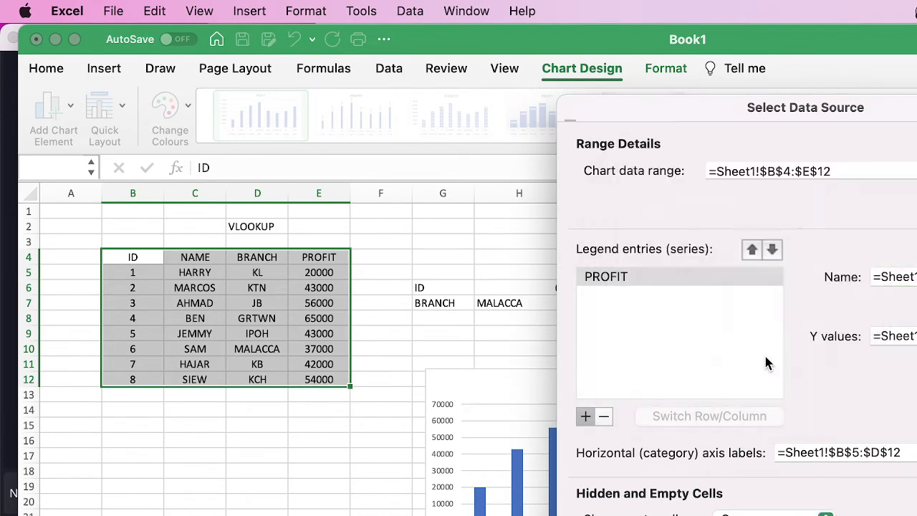
click(688, 350)
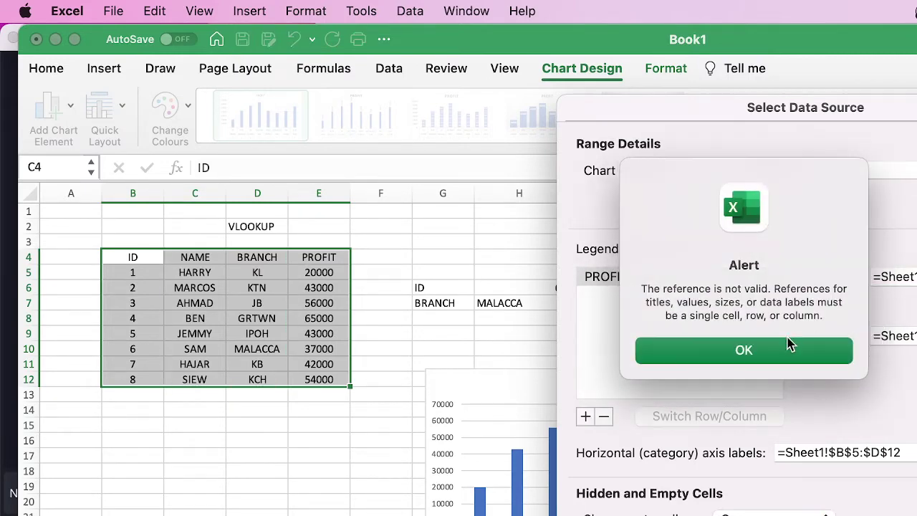
click(790, 345)
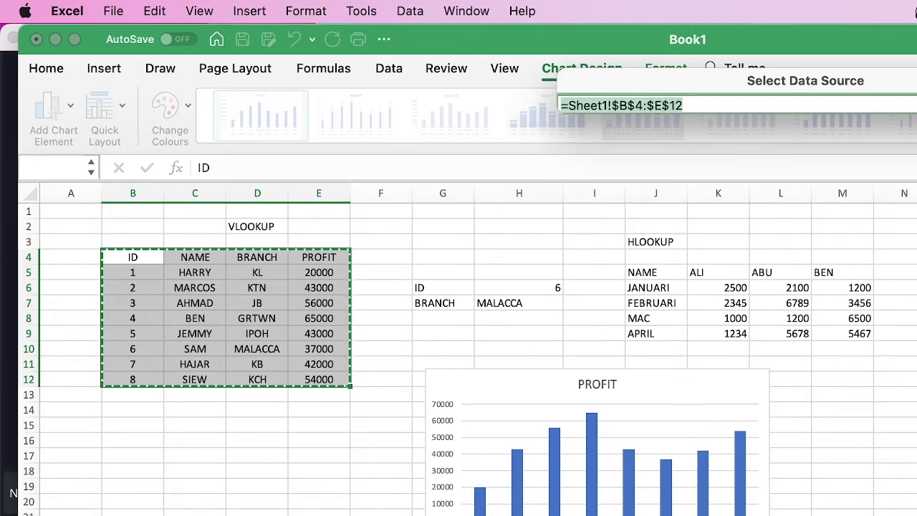
key(Return)
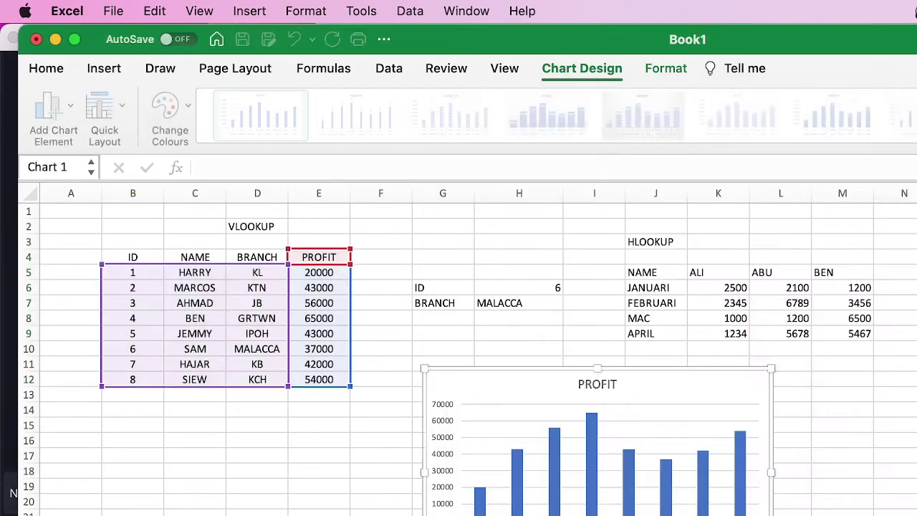
key(Return)
click(319, 415)
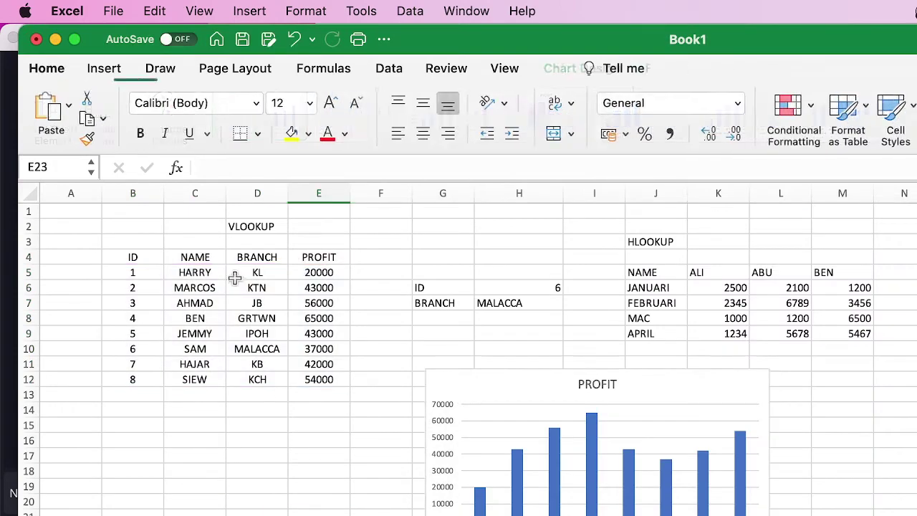
Step: Reopen the PROFIT chart's data source settings and reselect cells E5:E12 as the series' Y values
right_click(511, 393)
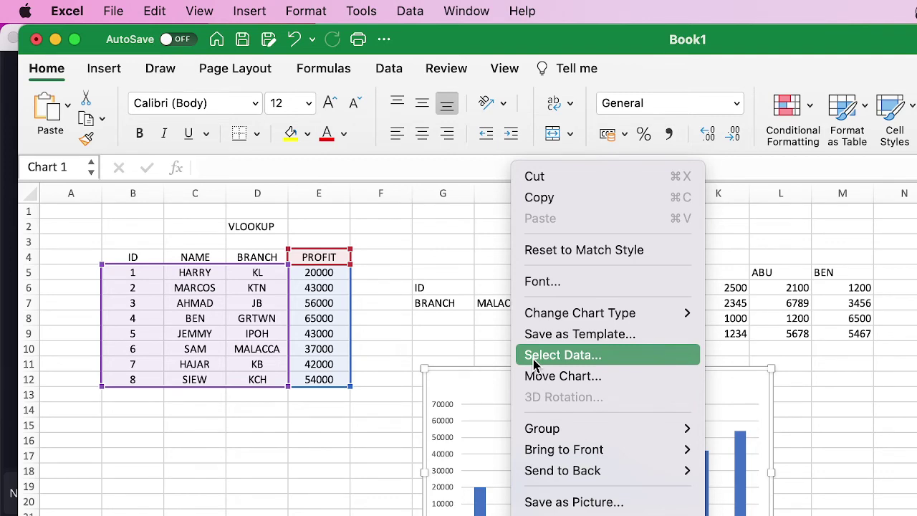
click(534, 365)
click(565, 354)
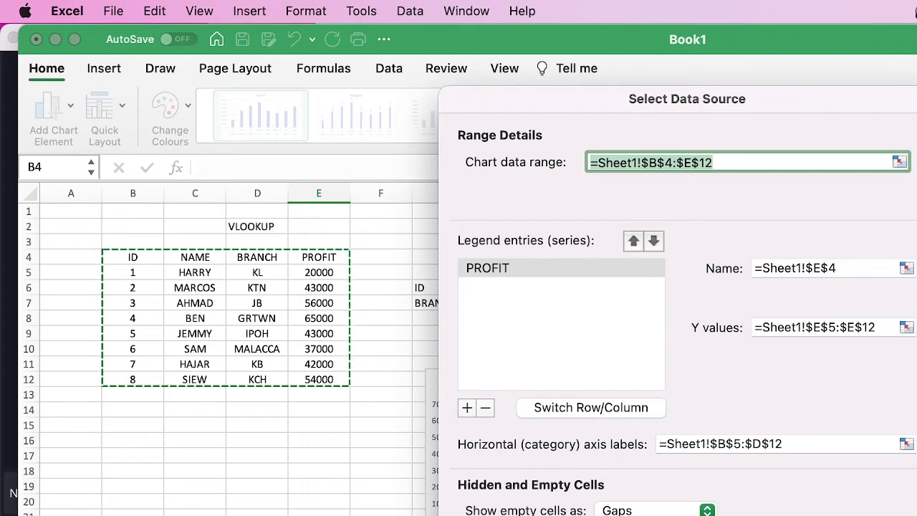
click(907, 327)
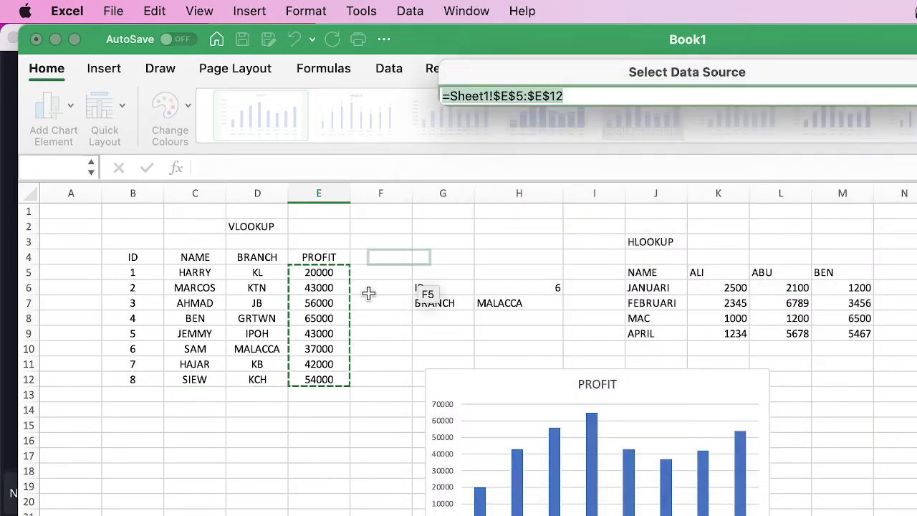
drag(308, 270, 320, 387)
key(Return)
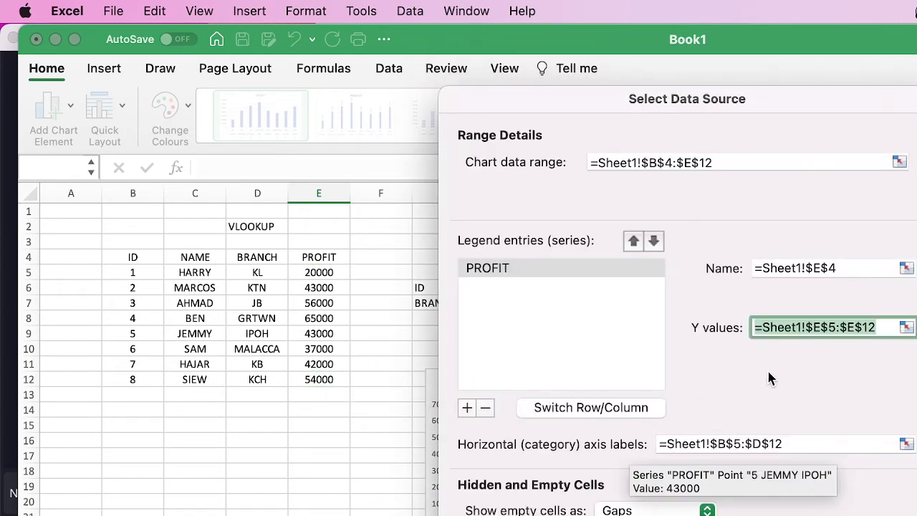
Step: Set the chart data range to C5:E12 and apply the change to the chart
click(899, 162)
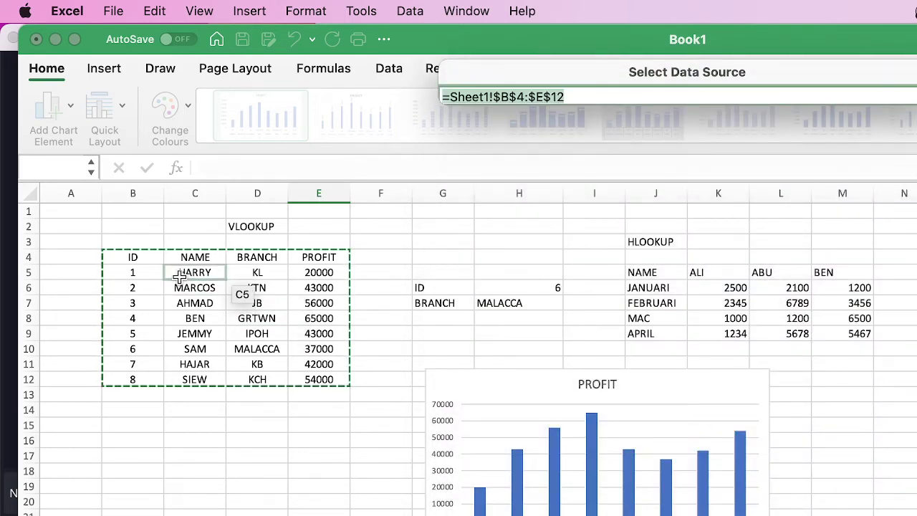
click(177, 273)
drag(179, 279, 319, 380)
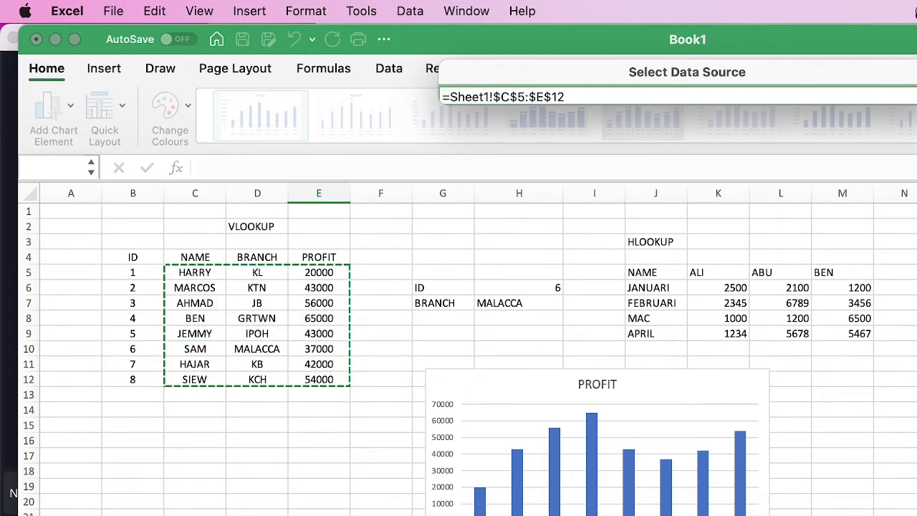
key(Return)
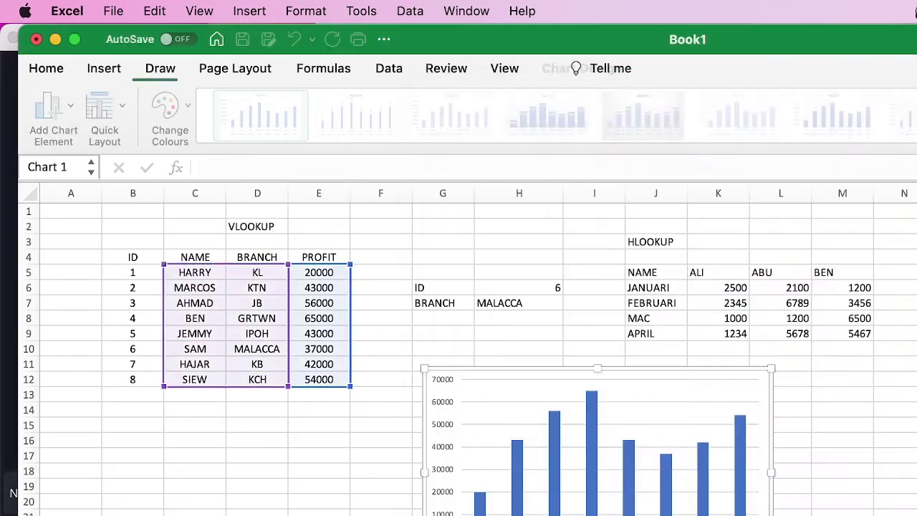
key(Return)
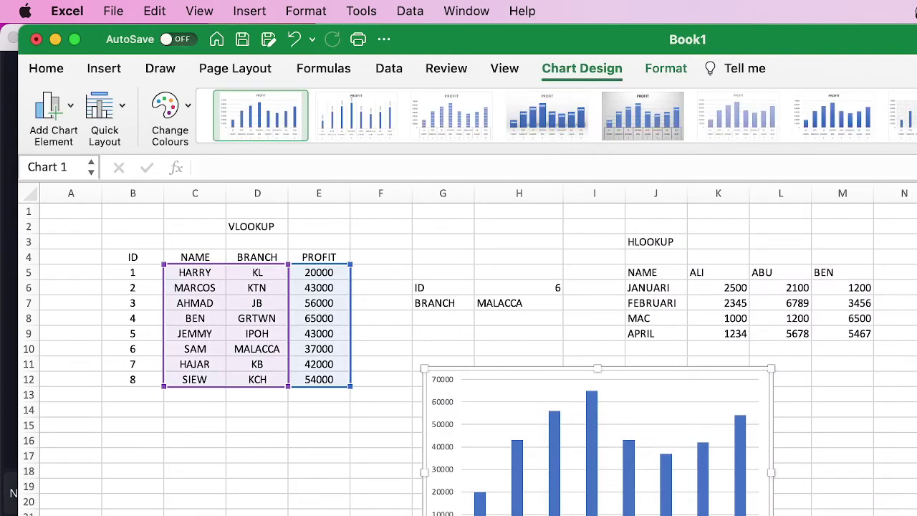
Step: Switch the chart's rows and columns in its data source settings so each table row becomes a separate series
right_click(458, 500)
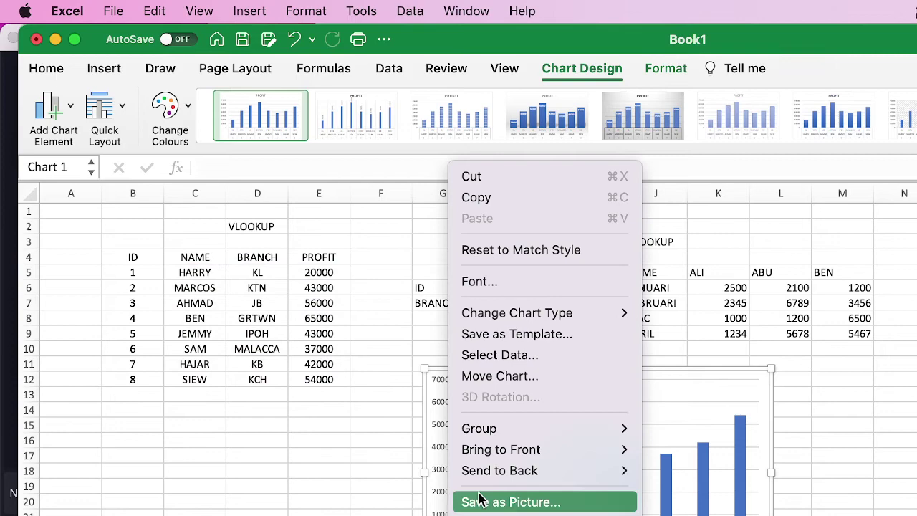
click(482, 363)
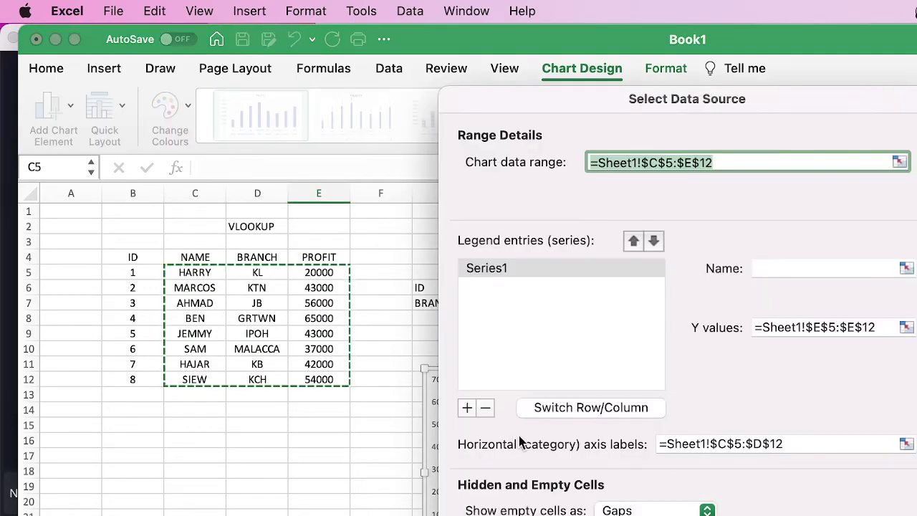
click(547, 414)
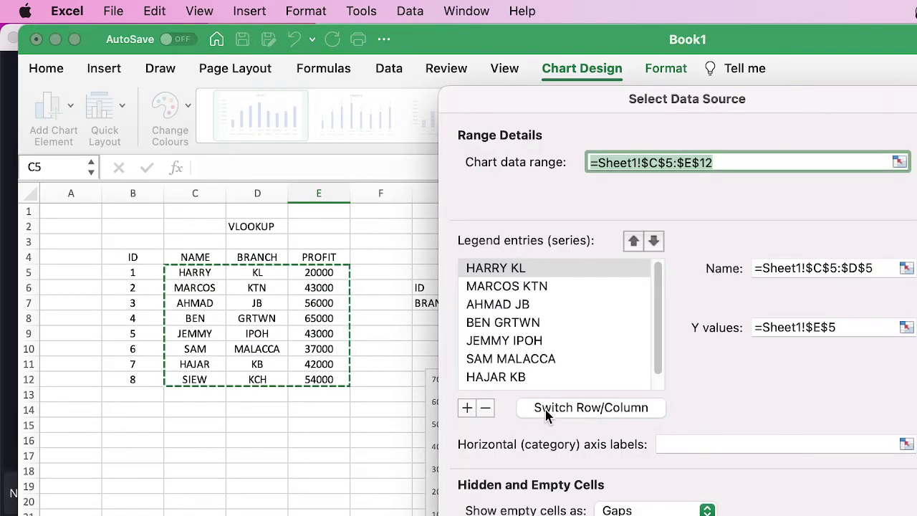
scroll(539, 373, down, 1)
scroll(539, 372, up, 1)
Step: Set the horizontal category axis labels to cells D4:D12 and apply the data source settings
click(907, 445)
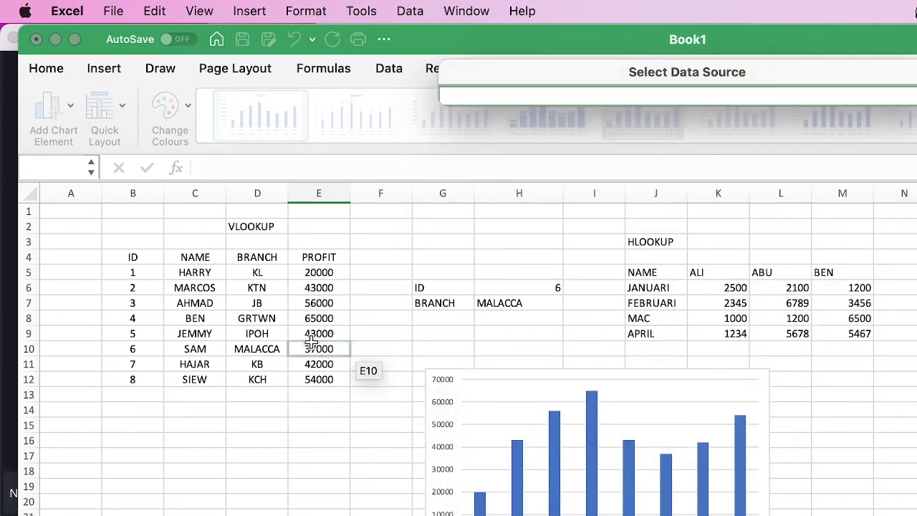
drag(239, 271, 252, 383)
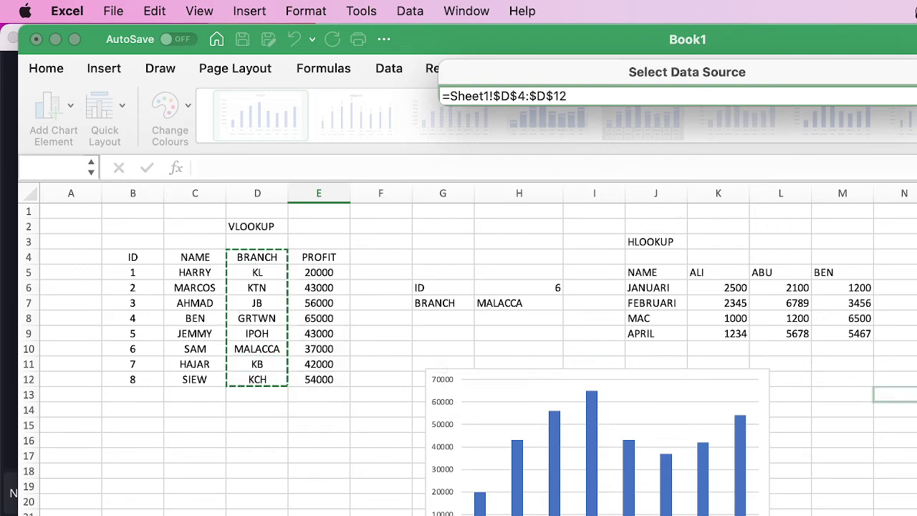
key(Return)
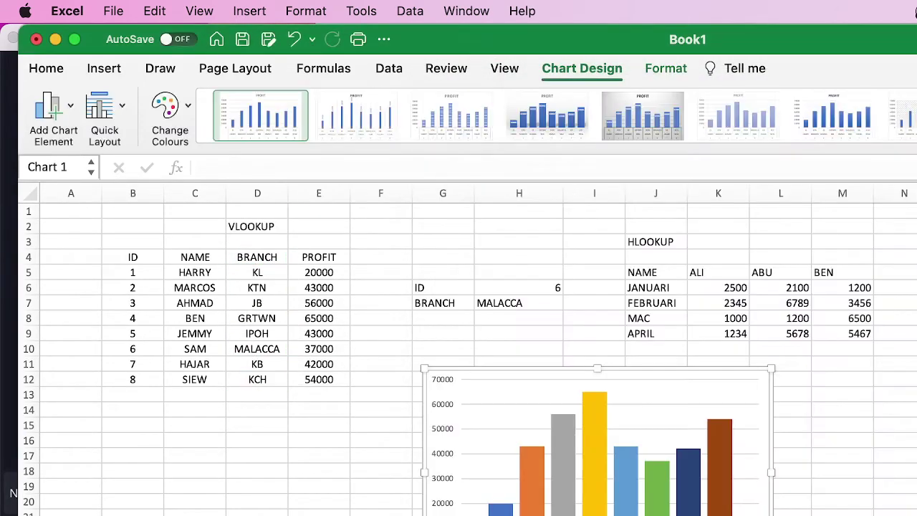
key(Escape)
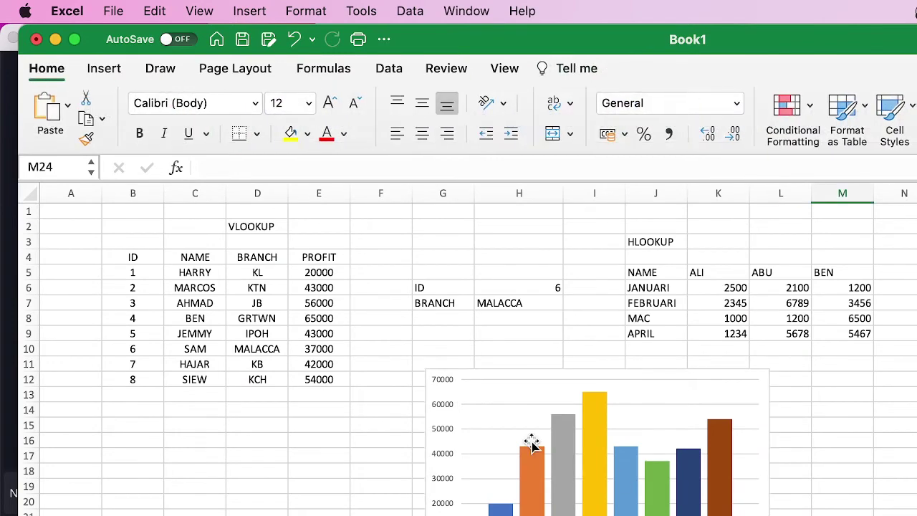
Step: Widen the multicoloured column chart so that it extends to about the middle of column M
mouse_move(529, 438)
click(757, 495)
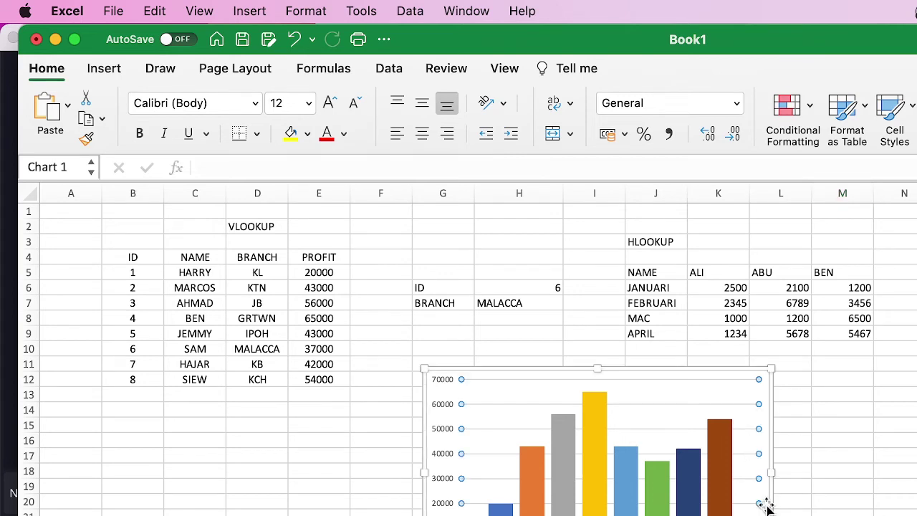
drag(772, 473, 846, 494)
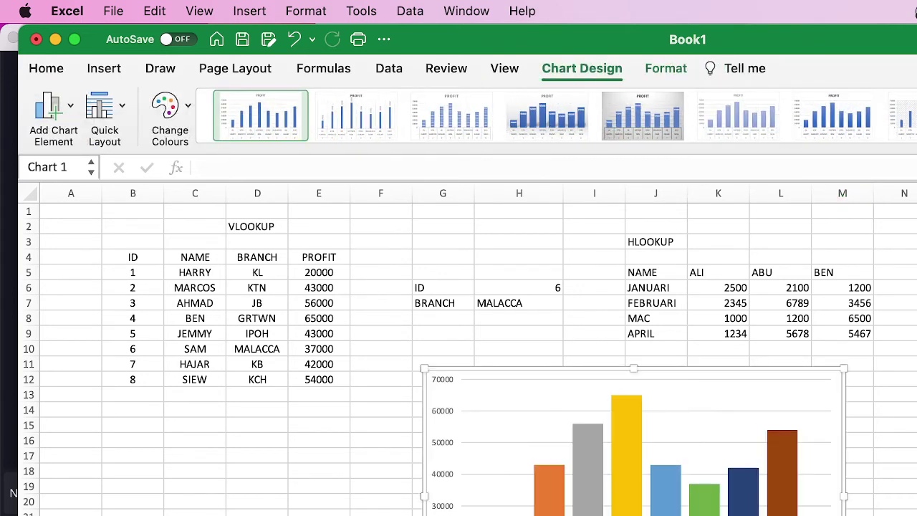
click(495, 430)
click(549, 488)
Step: Review the legend entries, name, Y values and axis label references in the chart's data source settings
right_click(752, 402)
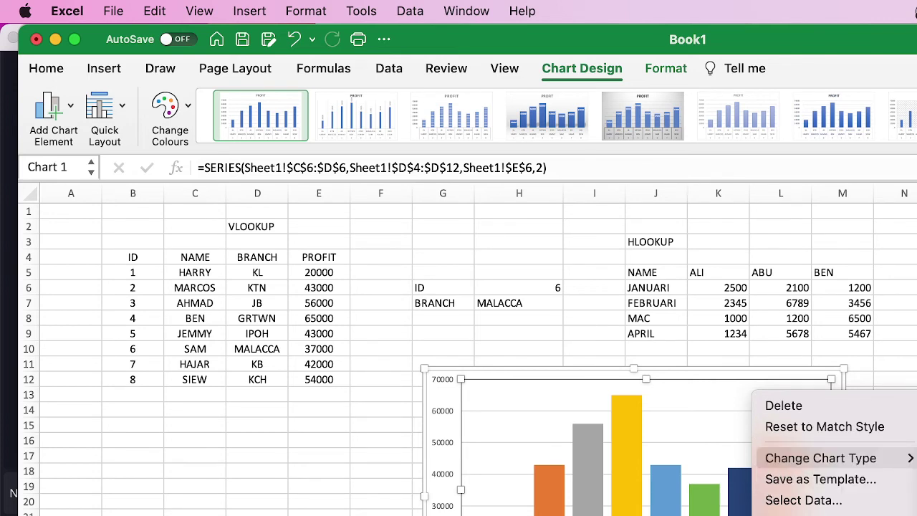
click(859, 501)
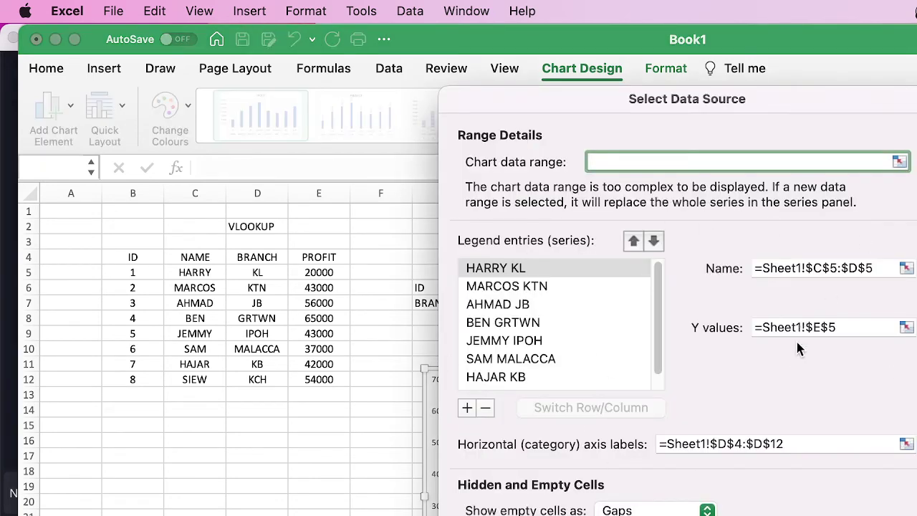
scroll(573, 326, down, 1)
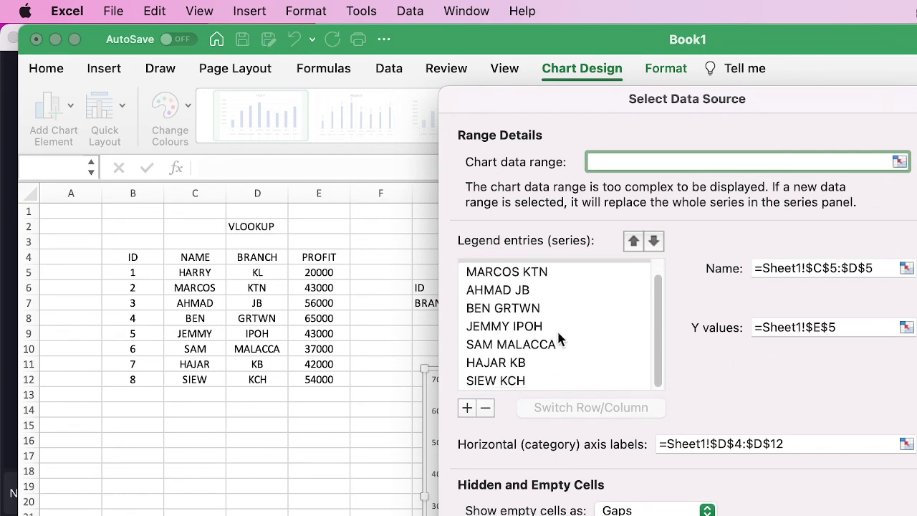
scroll(557, 331, up, 1)
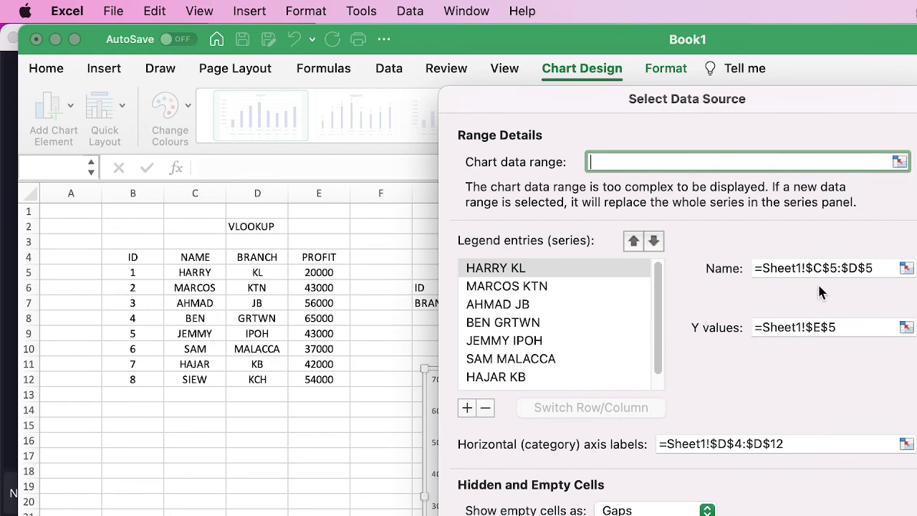
key(Return)
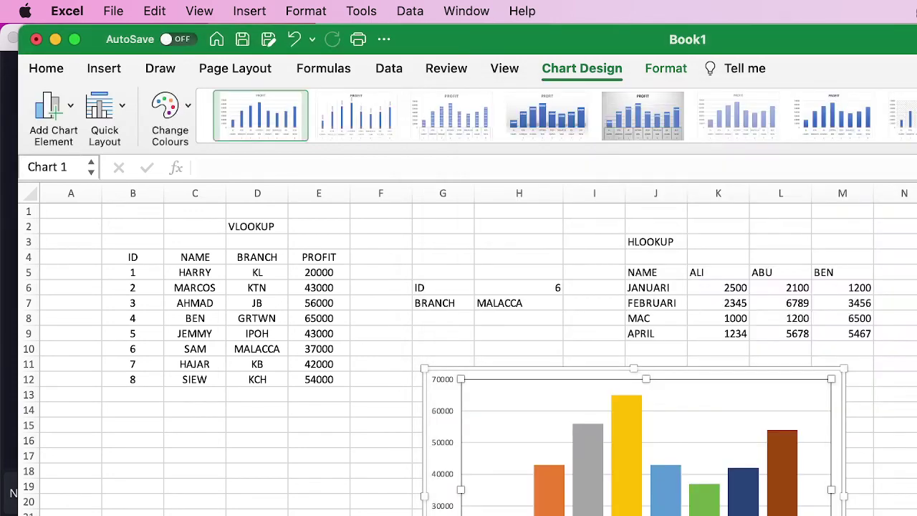
Step: Delete the column chart from the sheet
click(358, 457)
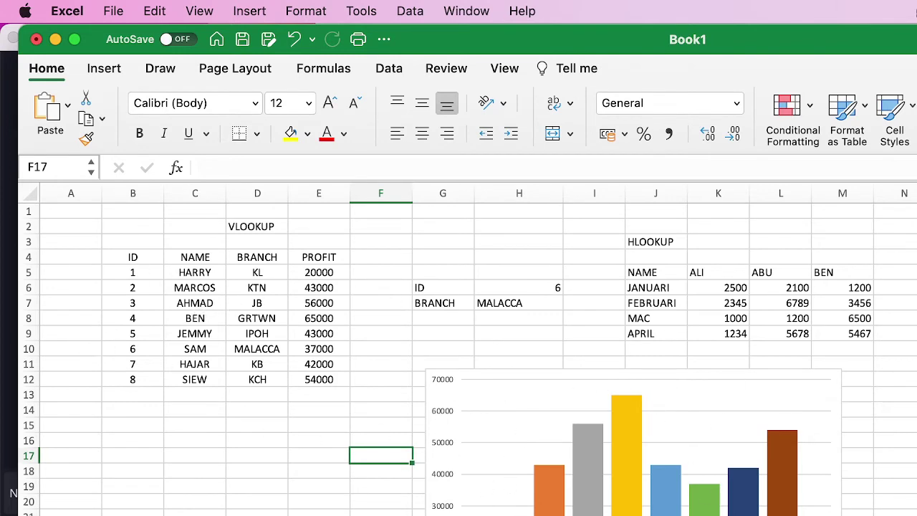
click(631, 441)
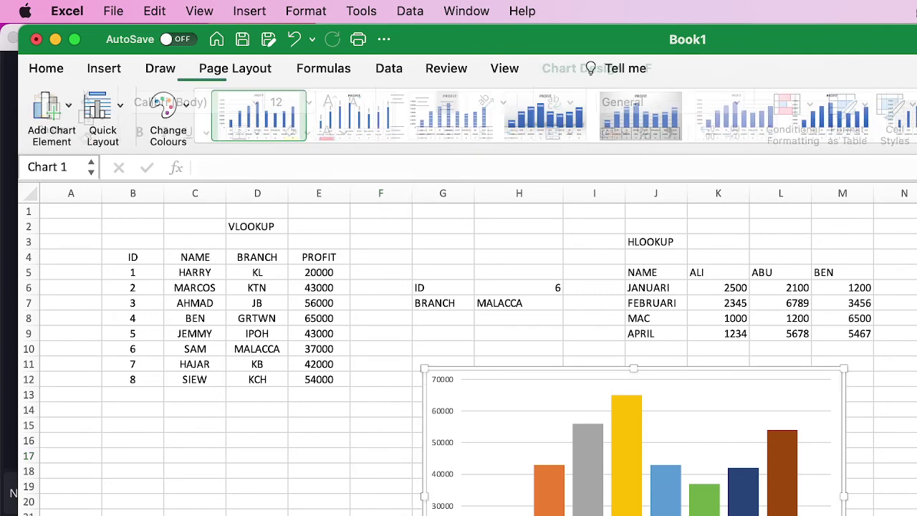
key(Delete)
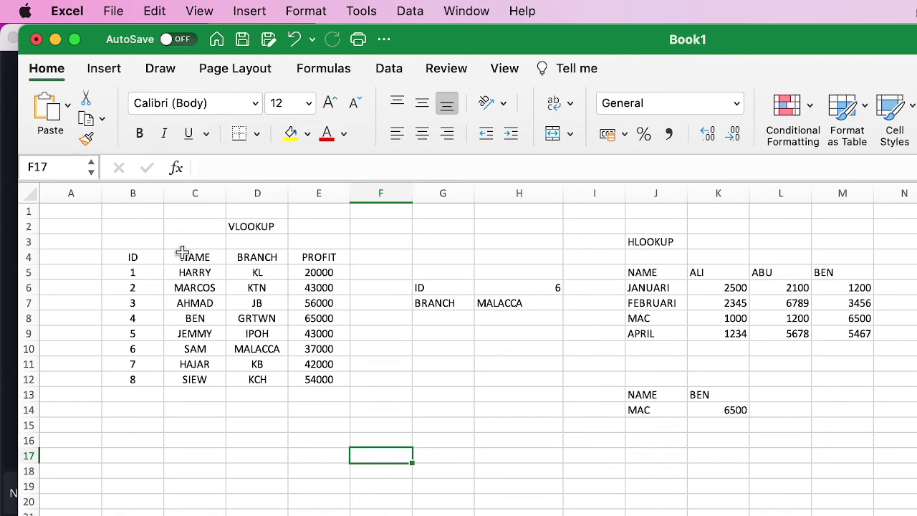
drag(194, 257, 258, 380)
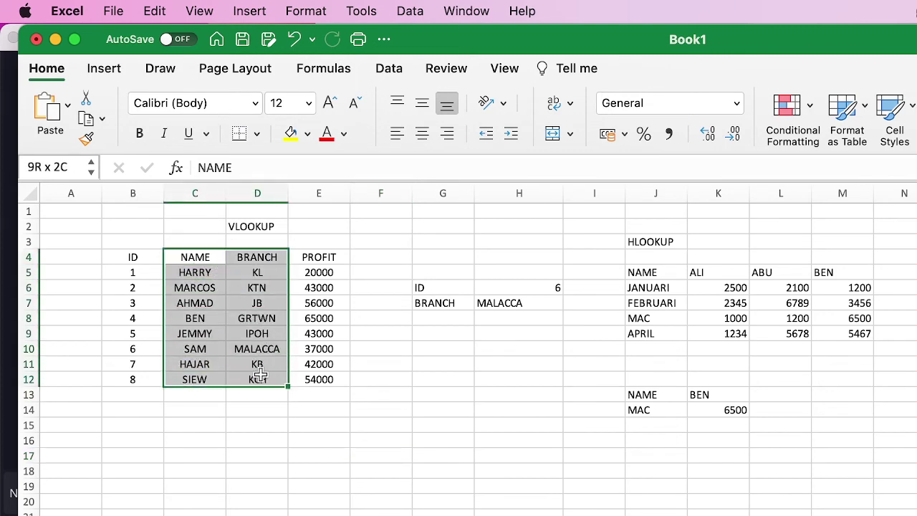
click(103, 81)
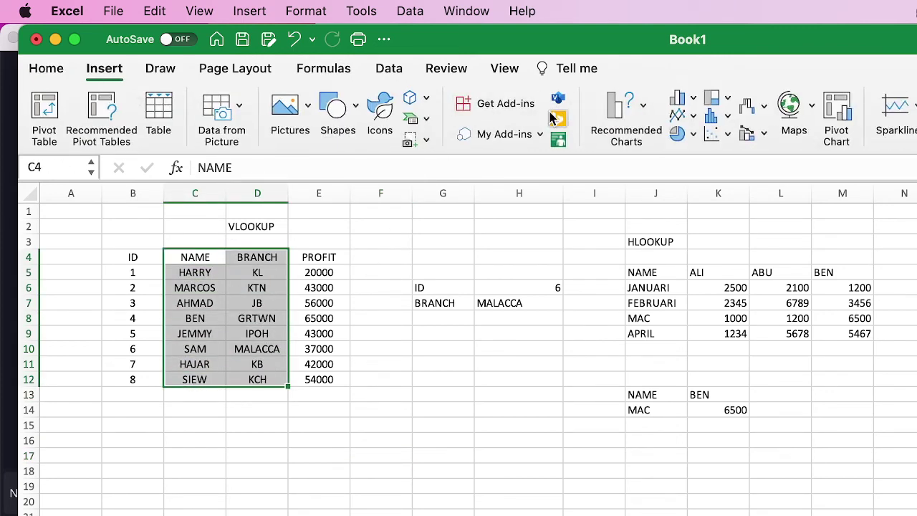
click(635, 113)
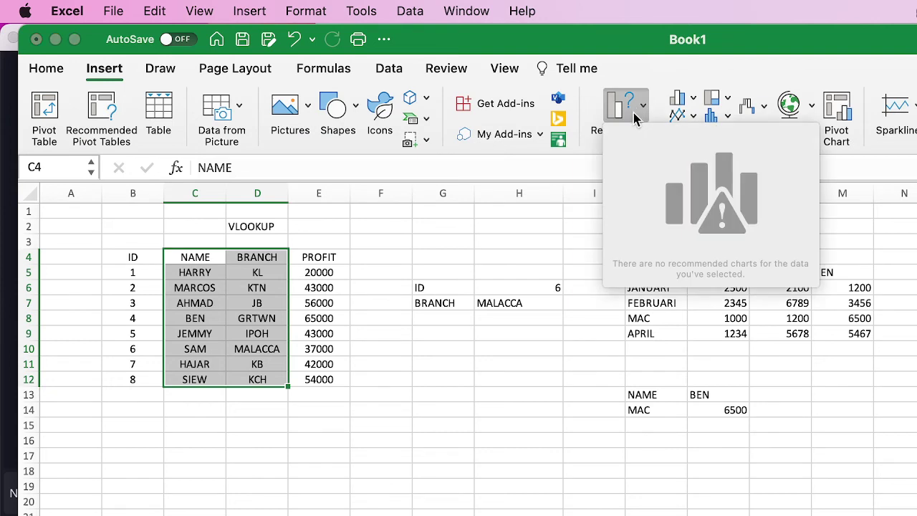
click(351, 503)
drag(273, 440, 323, 440)
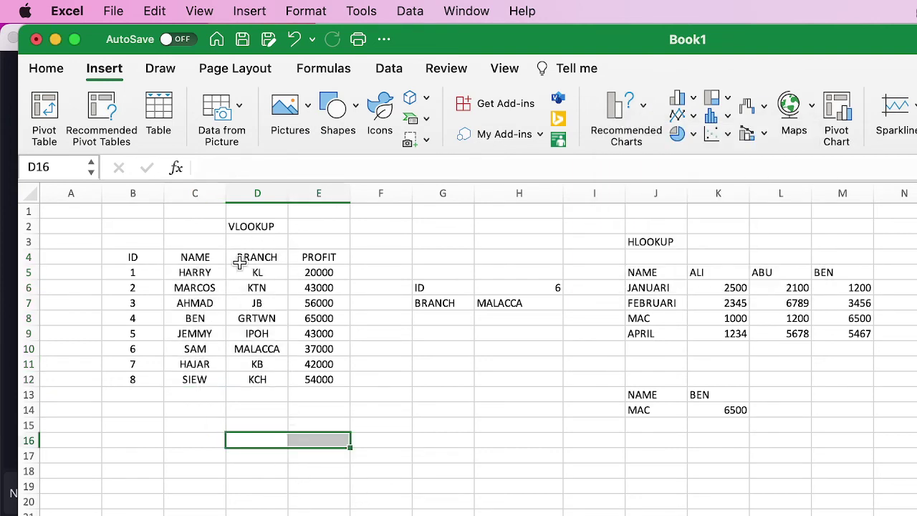
Step: Insert a recommended clustered column chart from cells D5:E12, placed from about row 16 and widened to the end of column L
drag(243, 273, 326, 378)
click(624, 115)
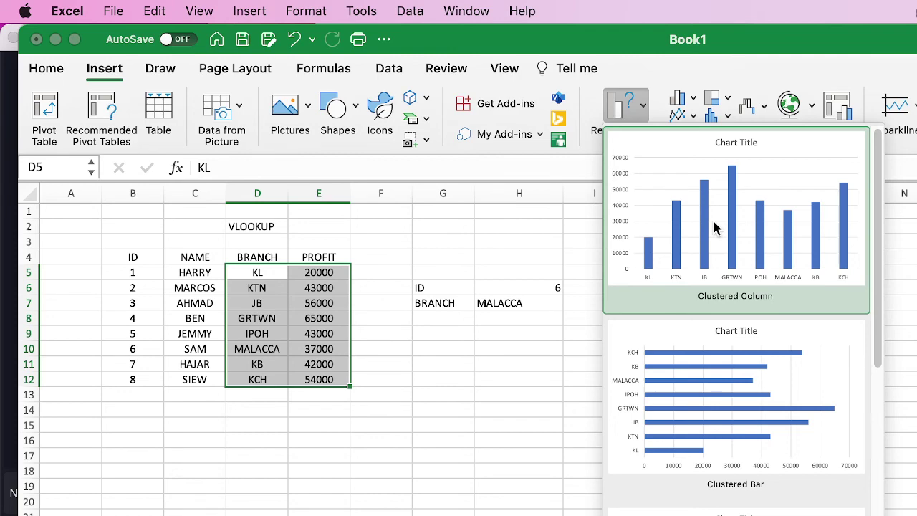
click(657, 228)
drag(606, 384, 462, 462)
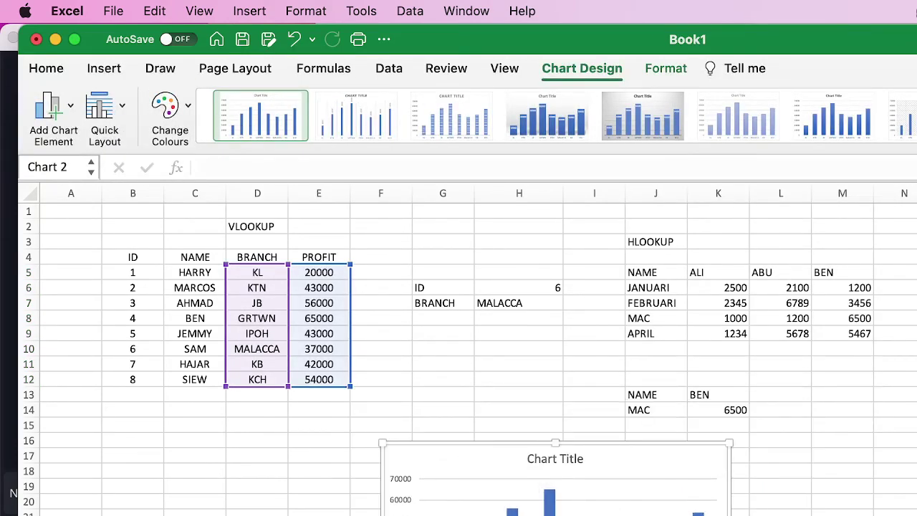
drag(731, 443, 810, 443)
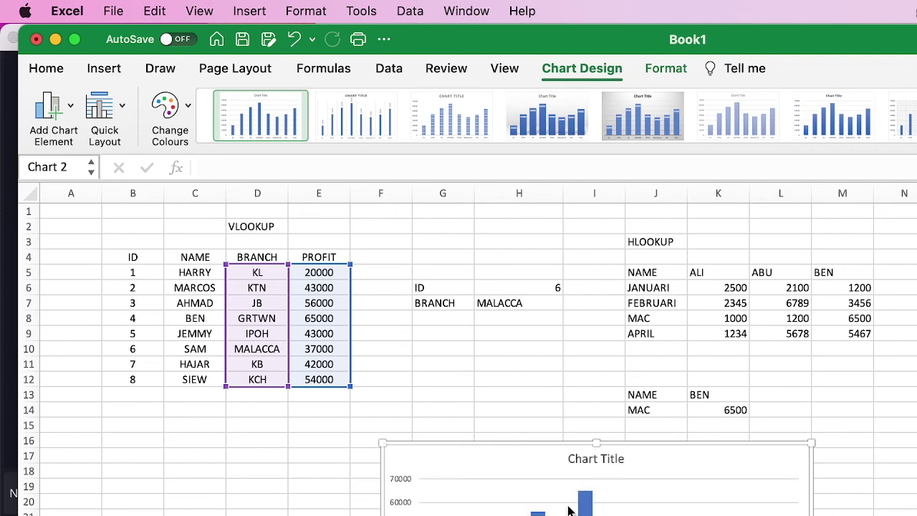
Step: Change the chart title to PROFIT, shifted slightly off-centre, and move the chart beneath the branch profit table, starting at row 15
click(602, 464)
drag(604, 464, 574, 463)
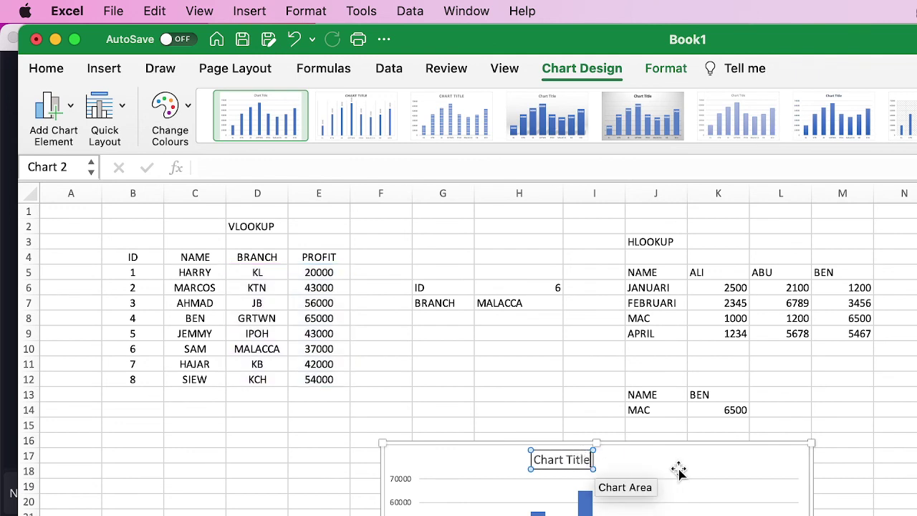
key(BackSpace)
key(BackSpace)
key(BackSpace)
key(BackSpace)
key(BackSpace)
key(BackSpace)
key(BackSpace)
key(BackSpace)
key(BackSpace)
key(BackSpace)
key(BackSpace)
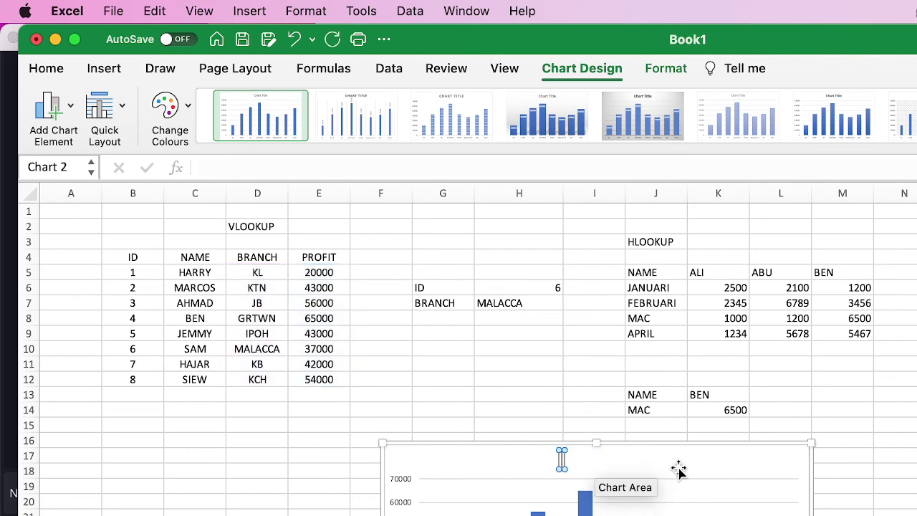
text(PROFIT)
drag(678, 469, 394, 448)
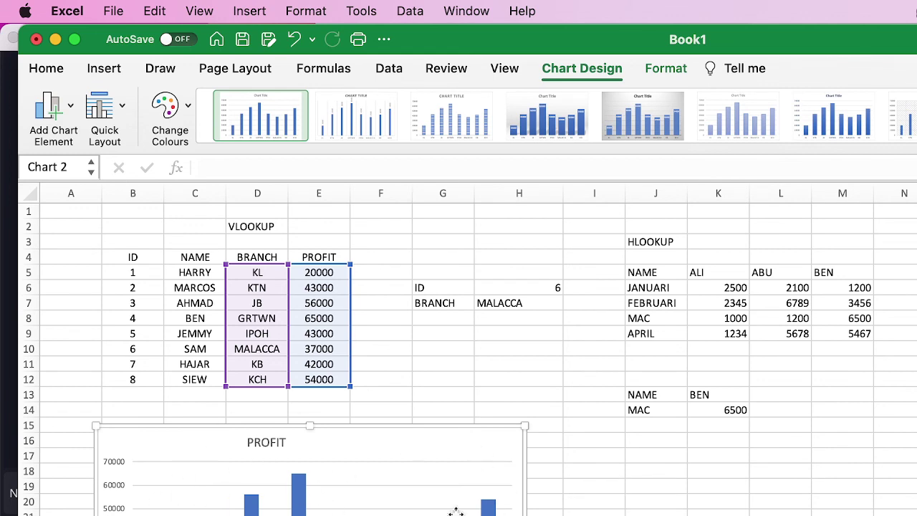
click(380, 381)
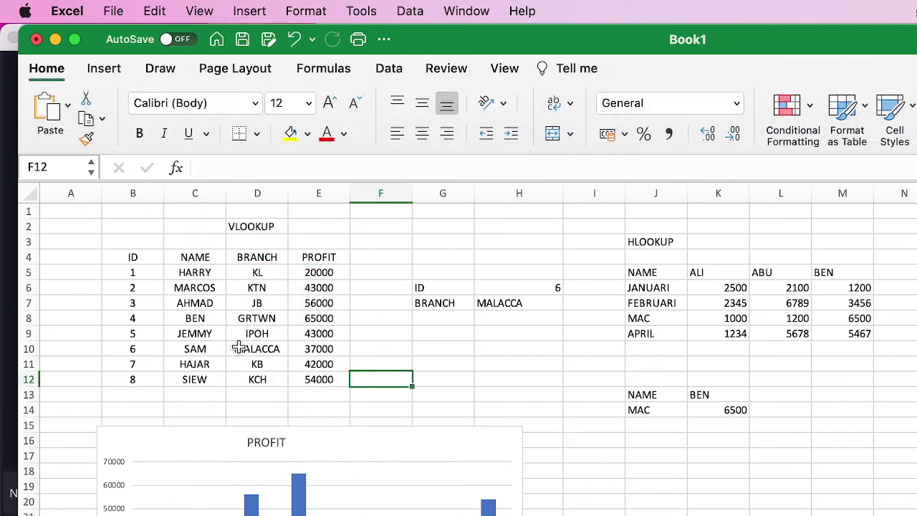
Step: Highlight the VLOOKUP heading in D2 and the HLOOKUP heading in J3 with yellow fill
click(240, 226)
click(291, 133)
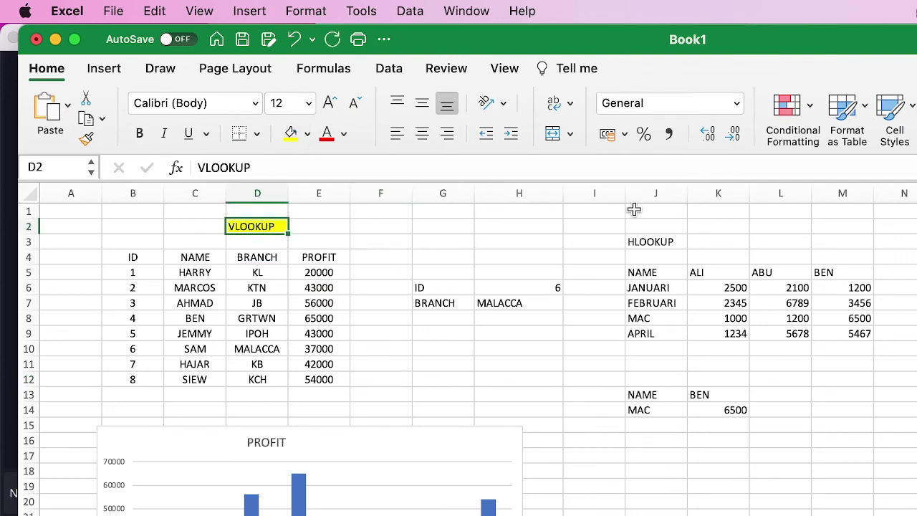
click(638, 239)
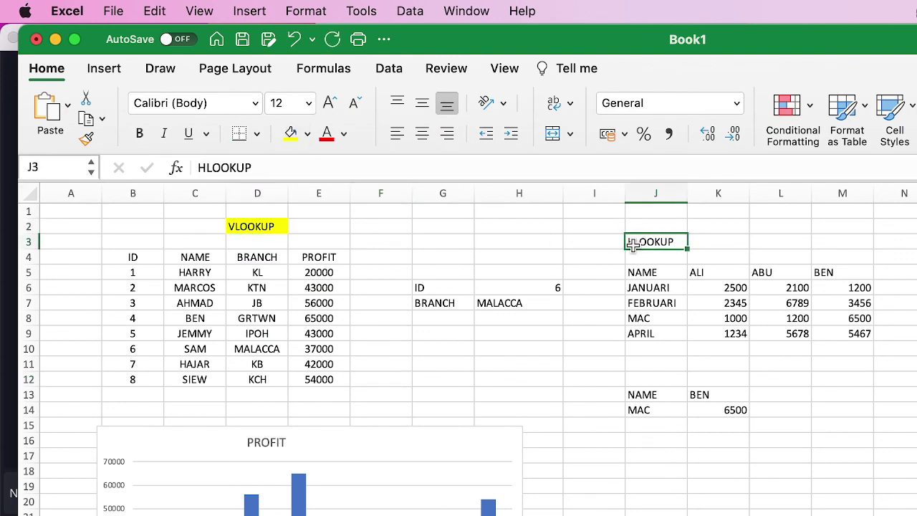
click(291, 133)
click(567, 501)
click(411, 443)
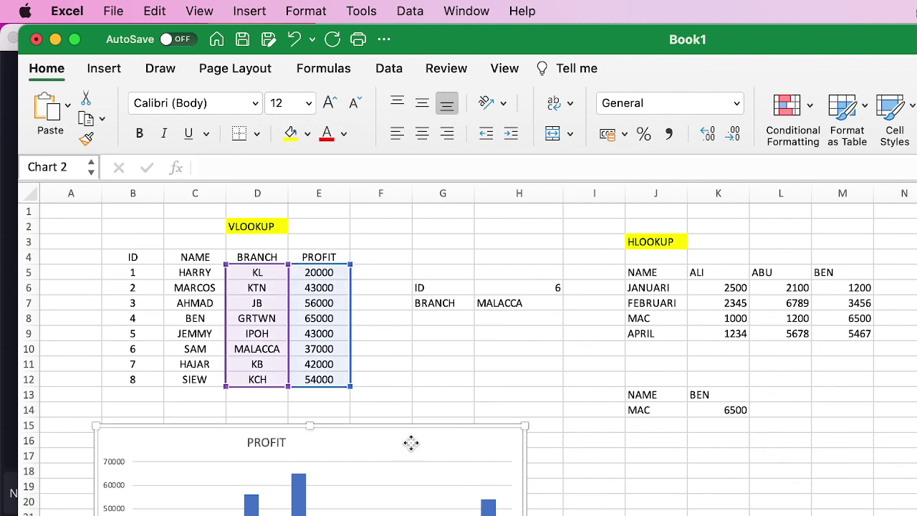
click(655, 515)
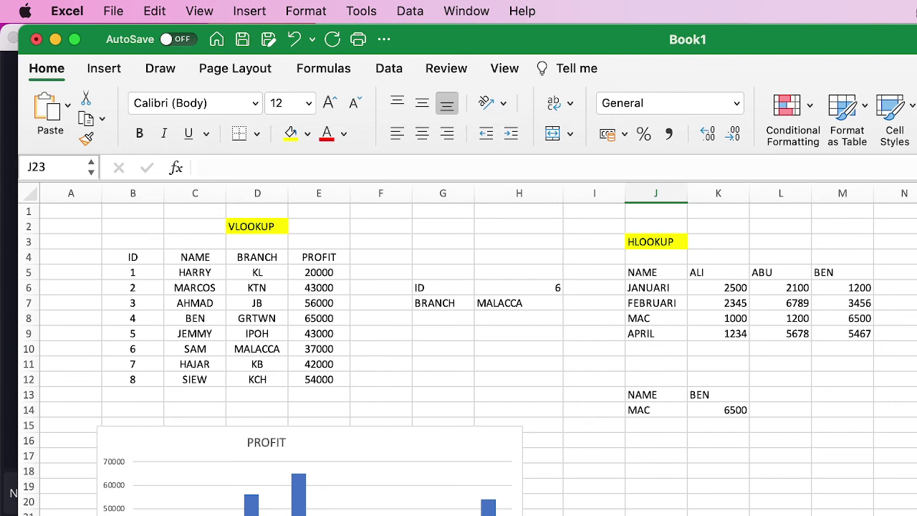
key(super+Tab)
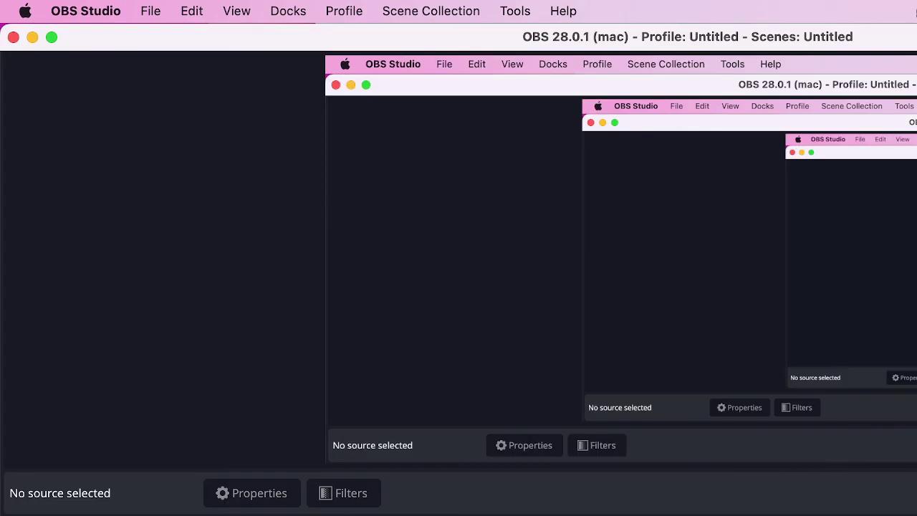